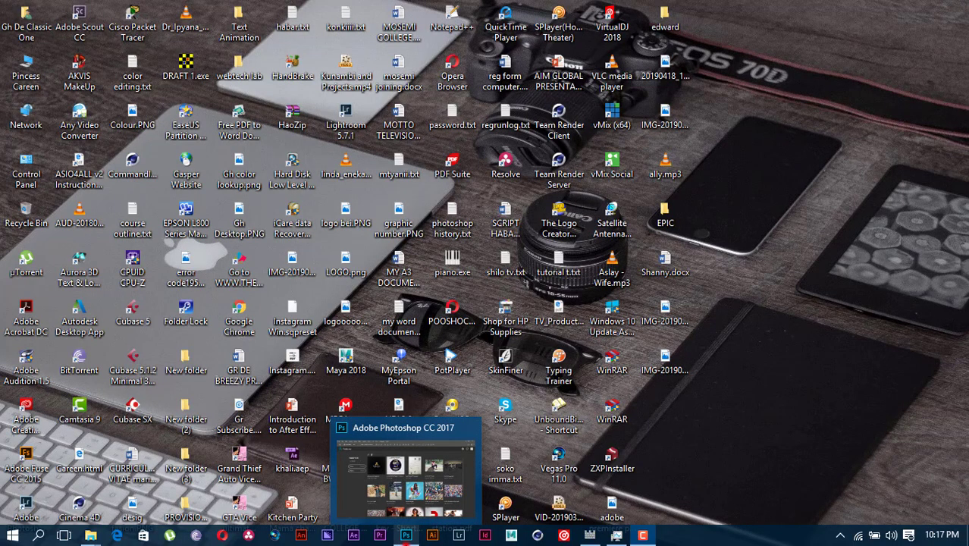
Switch to the File Explorer window showing New folder and view kingfisher-1068684.jpg and kingfisher-1068480.jpg in Photos.
{"action": "left_click", "coordinate": [406, 535]}
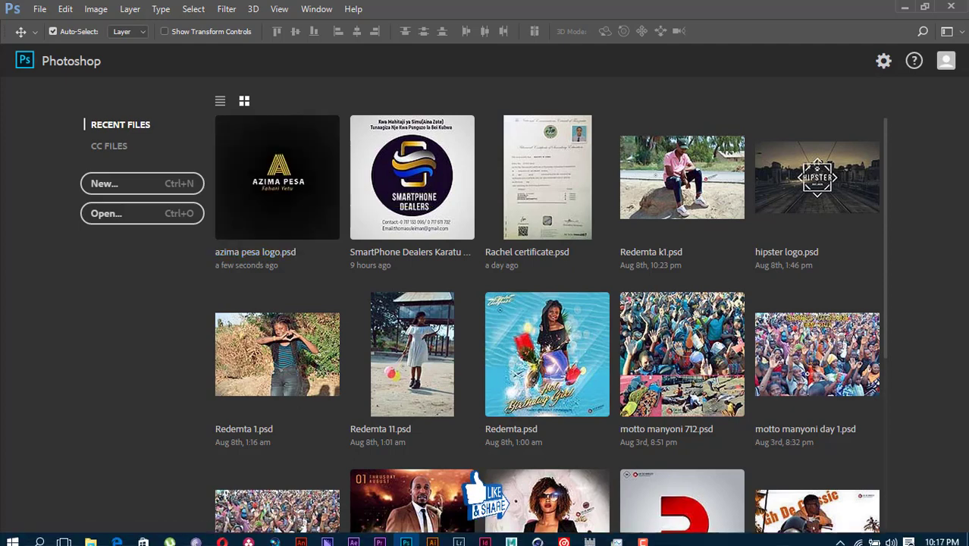
{"action": "mouse_move", "coordinate": [90, 535]}
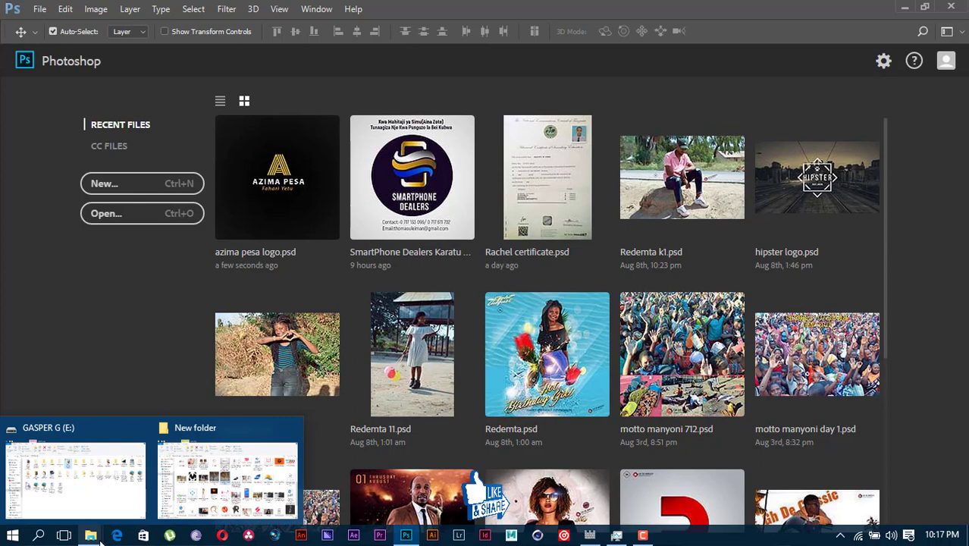
{"action": "left_click", "coordinate": [201, 509]}
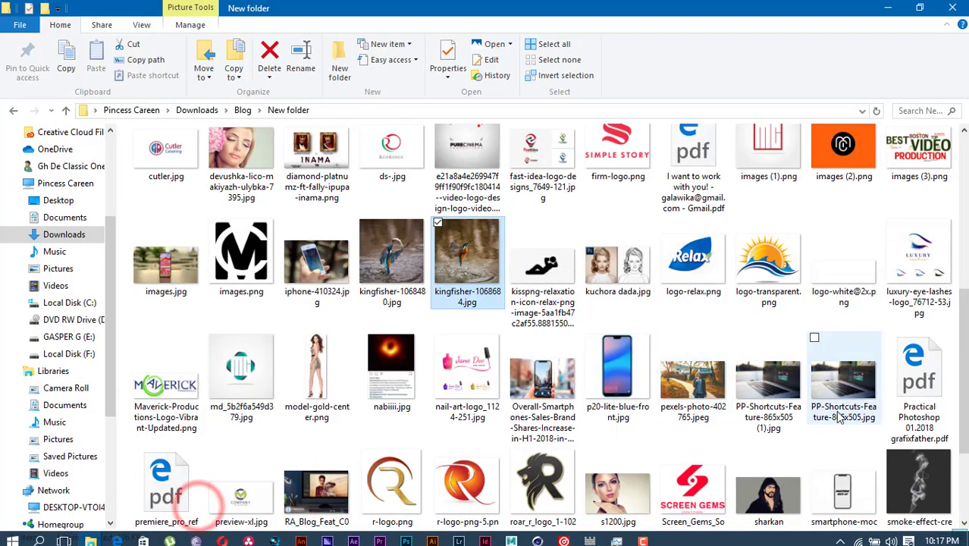
{"action": "double_click", "coordinate": [468, 258]}
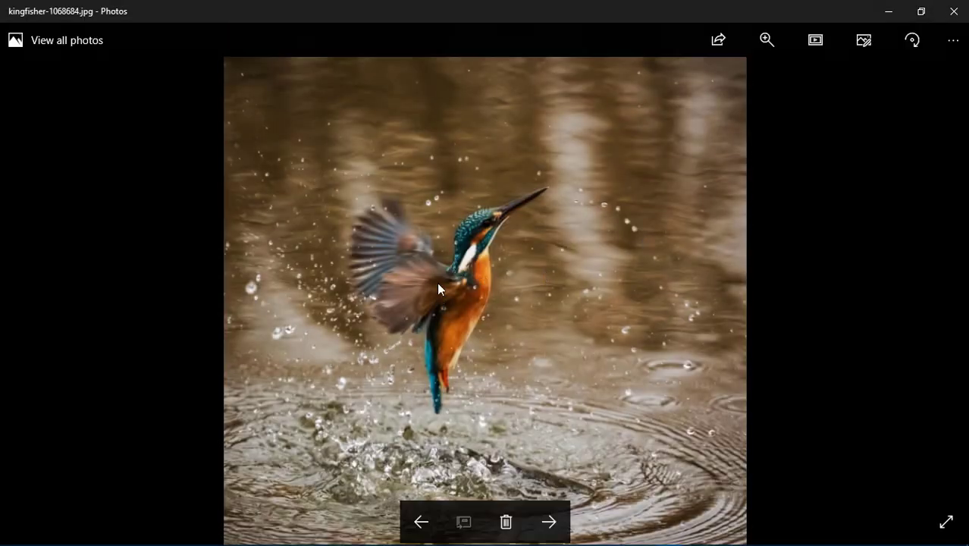
{"action": "left_click", "coordinate": [418, 523]}
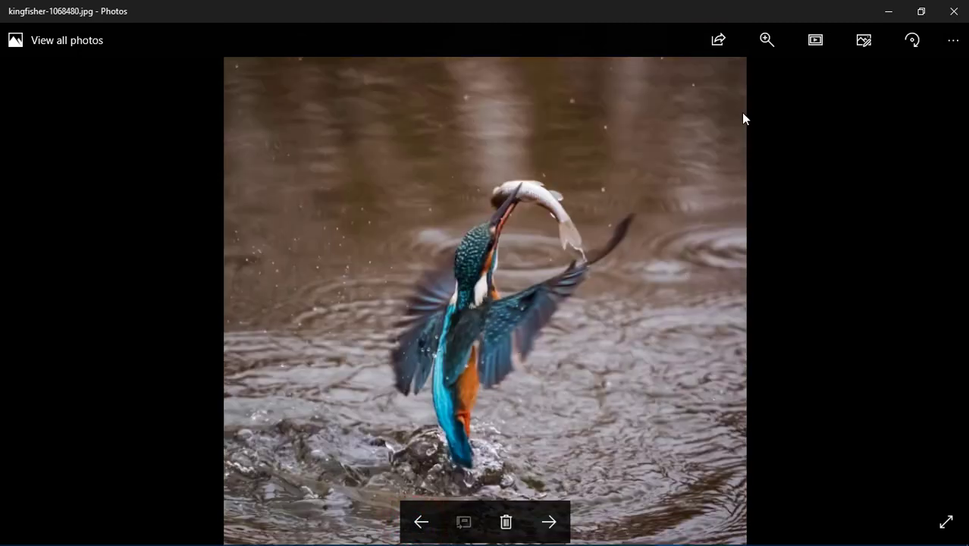
{"action": "left_click", "coordinate": [952, 11]}
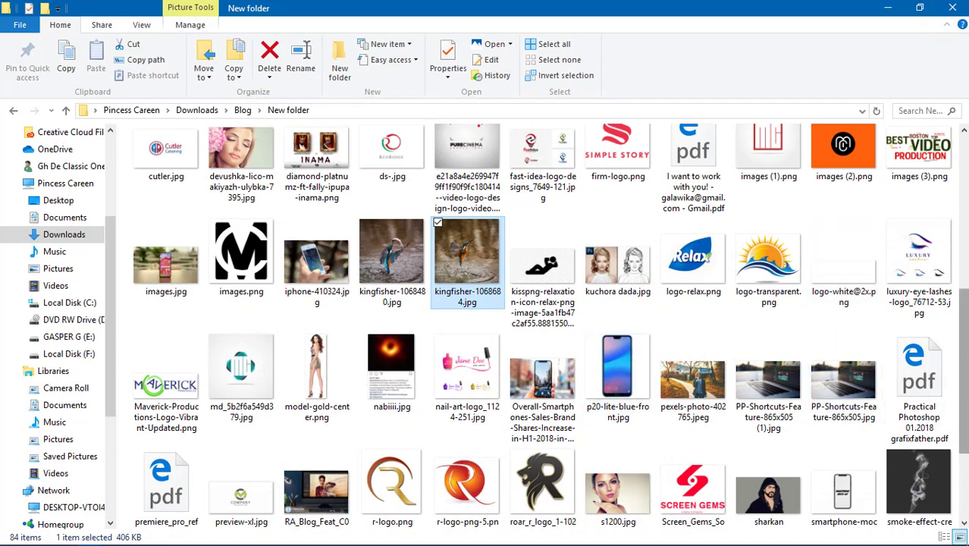
Look through the image thumbnails in New folder and return to Photoshop.
{"action": "left_click_drag", "start_coordinate": [966, 347], "coordinate": [962, 400]}
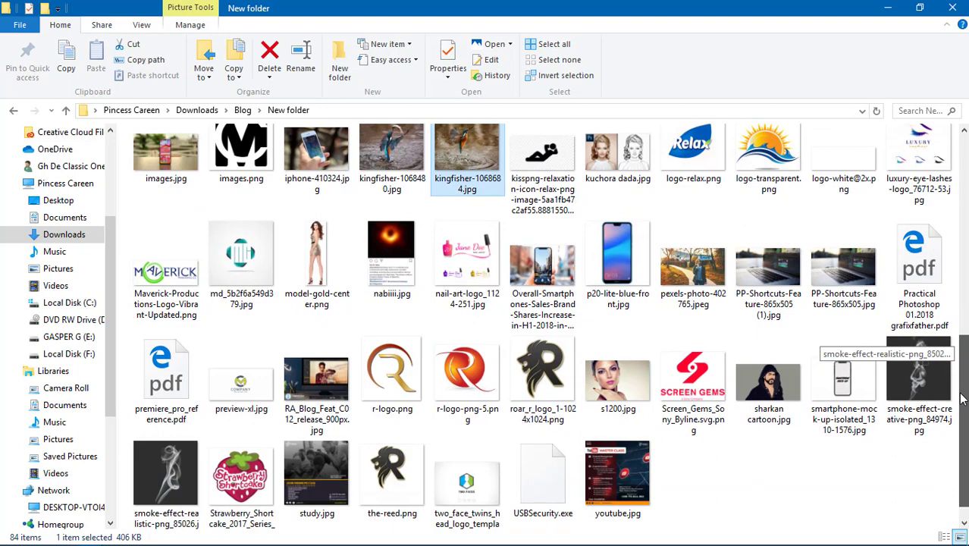
{"action": "left_click_drag", "start_coordinate": [962, 399], "coordinate": [939, 284]}
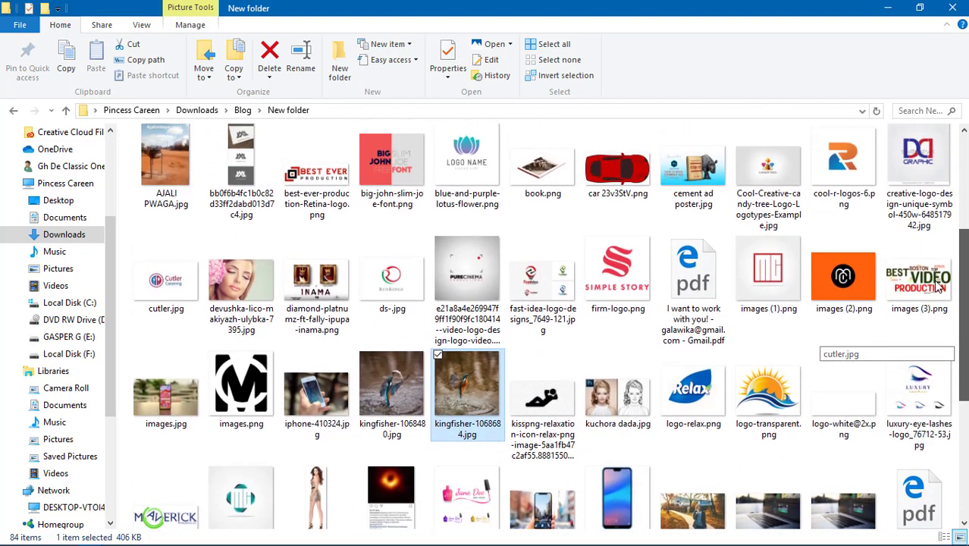
{"action": "scroll", "coordinate": [940, 284], "scroll_direction": "up", "scroll_amount": 3}
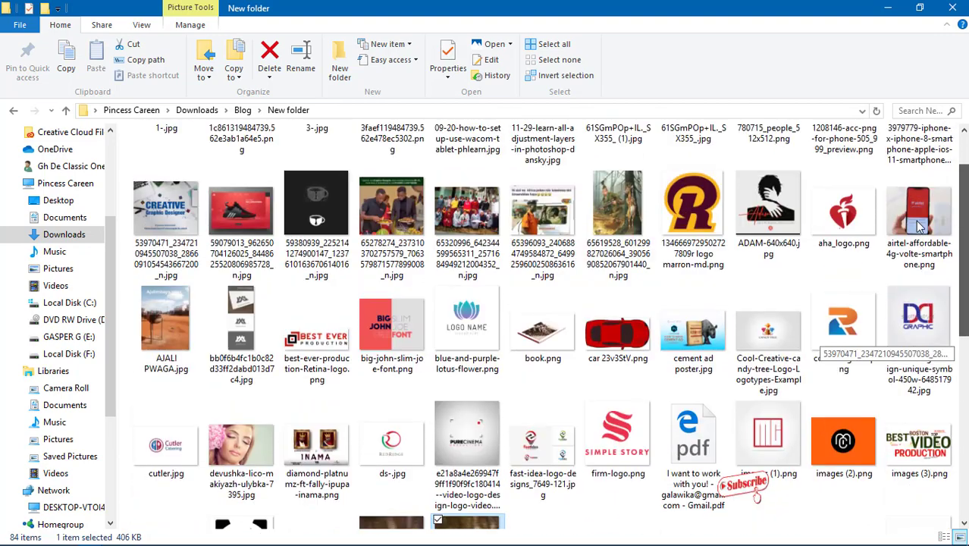
{"action": "scroll", "coordinate": [917, 213], "scroll_direction": "up", "scroll_amount": 2}
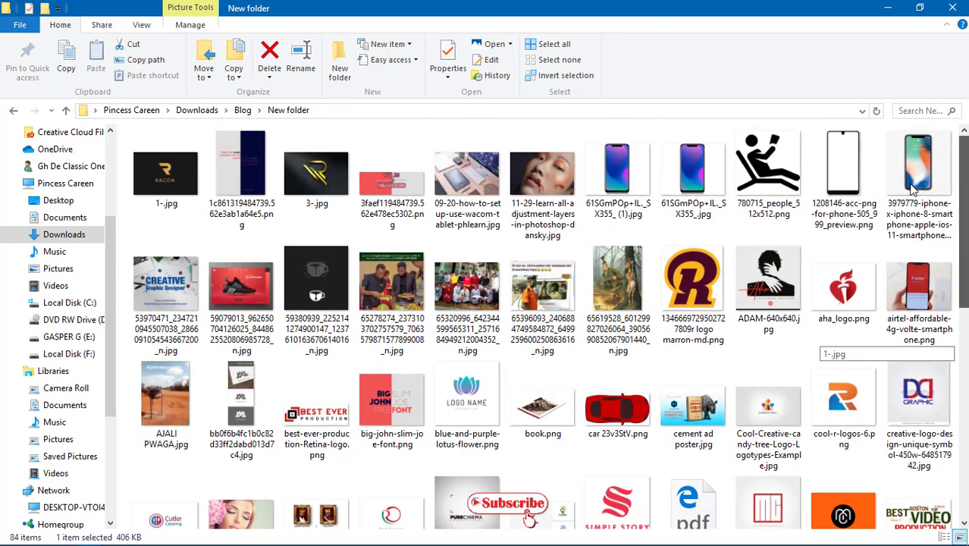
{"action": "scroll", "coordinate": [915, 203], "scroll_direction": "down", "scroll_amount": 1}
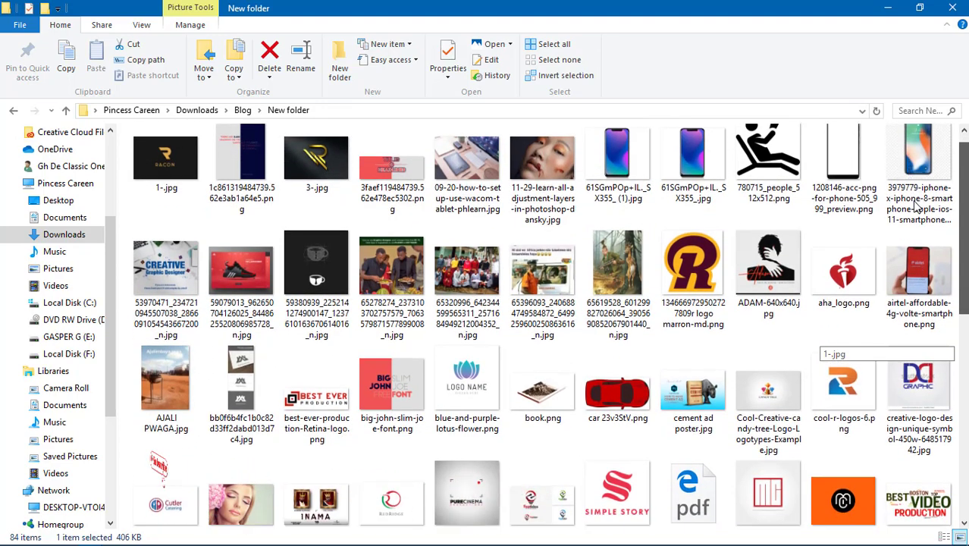
{"action": "scroll", "coordinate": [913, 197], "scroll_direction": "down", "scroll_amount": 1}
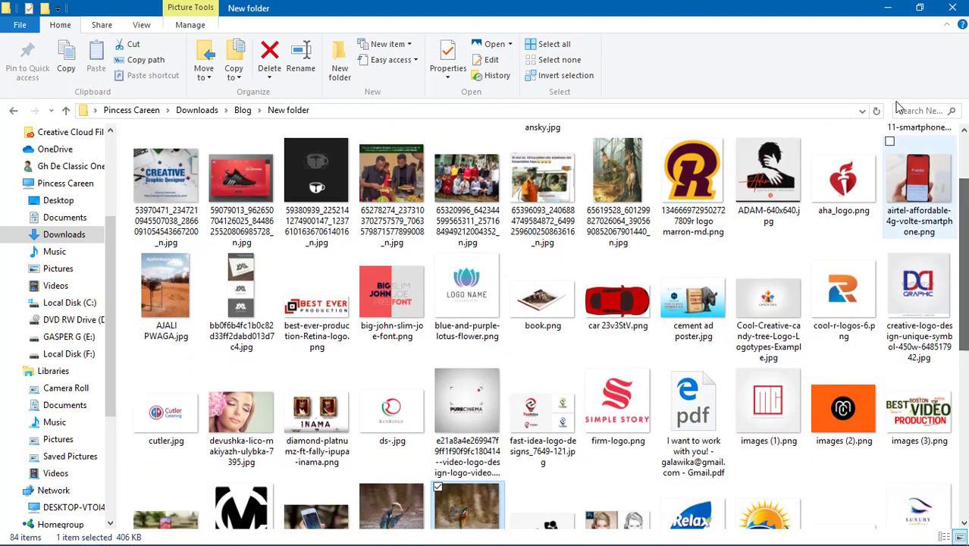
{"action": "left_click", "coordinate": [885, 9]}
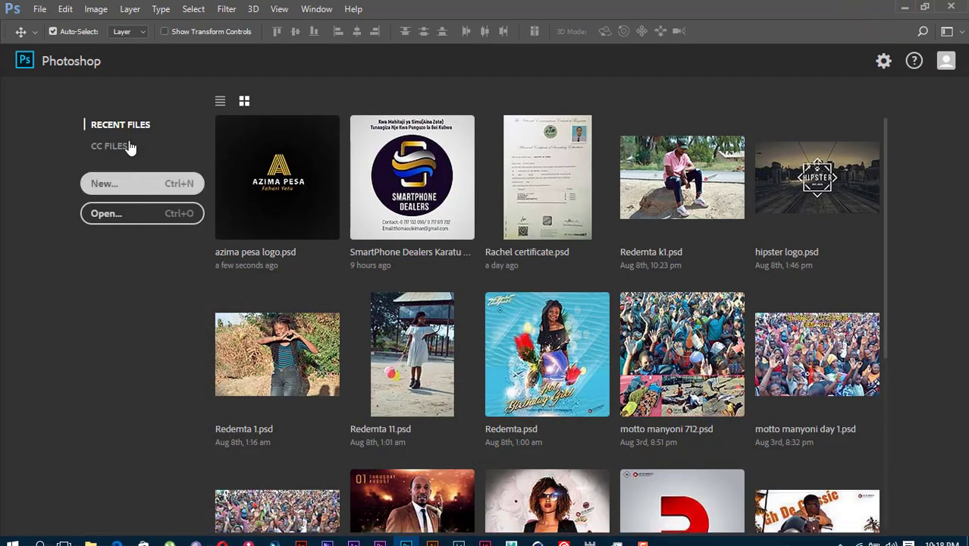
{"action": "left_click", "coordinate": [38, 11]}
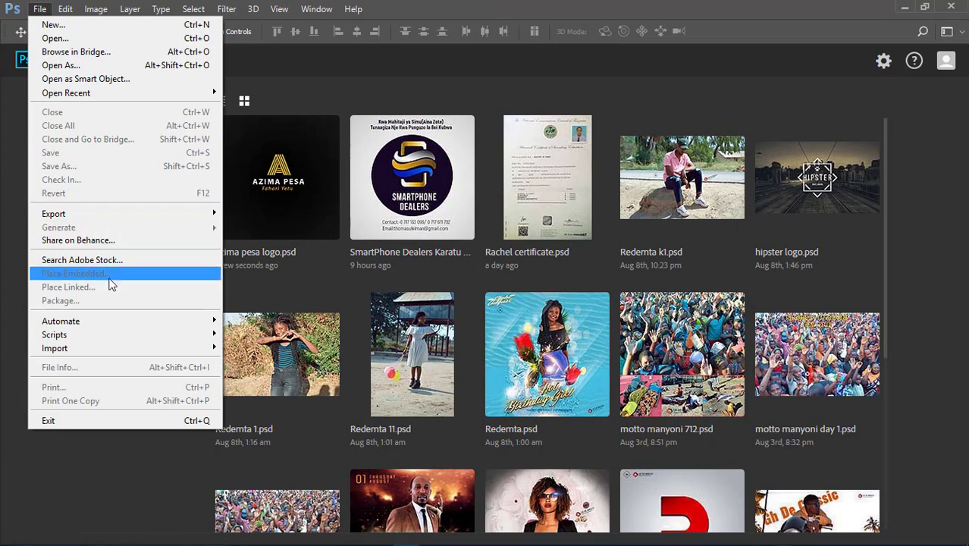
{"action": "mouse_move", "coordinate": [66, 11]}
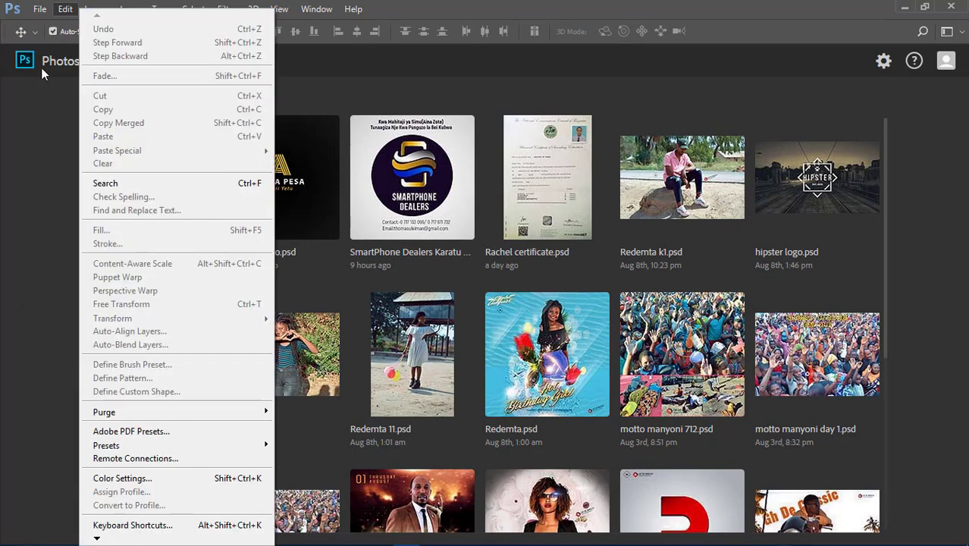
{"action": "left_click", "coordinate": [36, 243]}
Create a new 800 x 800 px document at 300 ppi in RGB Color with a white background.
{"action": "left_click", "coordinate": [138, 189]}
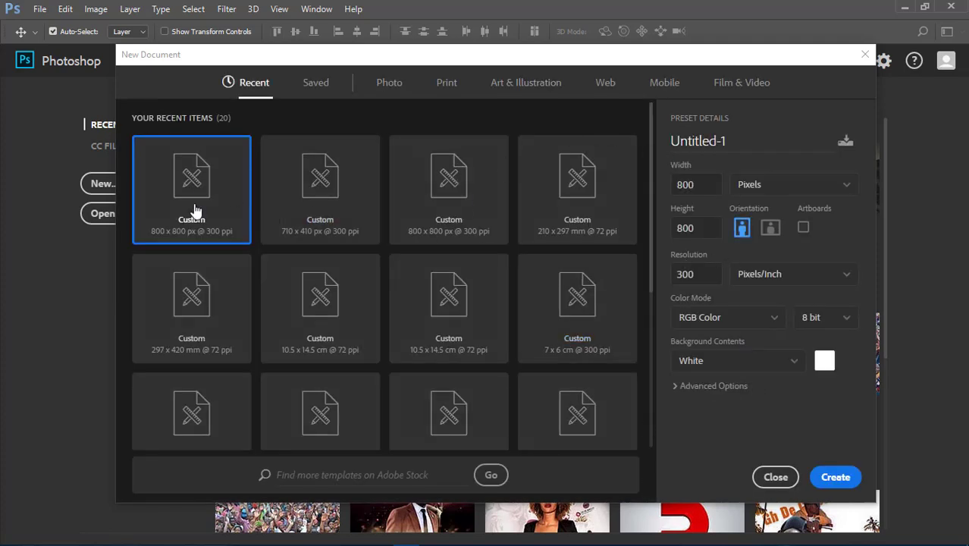
{"action": "left_click", "coordinate": [834, 477]}
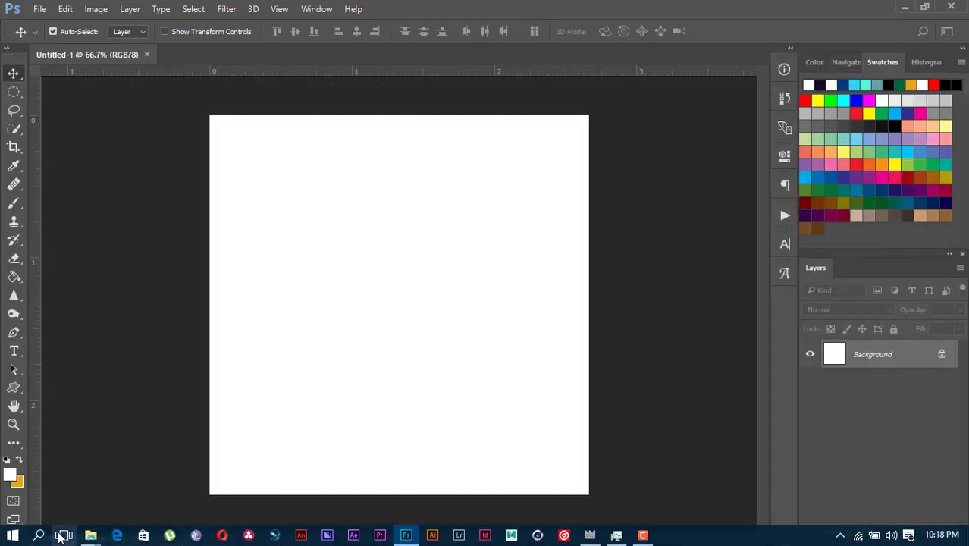
Place p20-lite-blue-front.jpg from New folder in File Explorer into the Photoshop document at its default size and commit it.
{"action": "mouse_move", "coordinate": [90, 535]}
{"action": "left_click", "coordinate": [245, 489]}
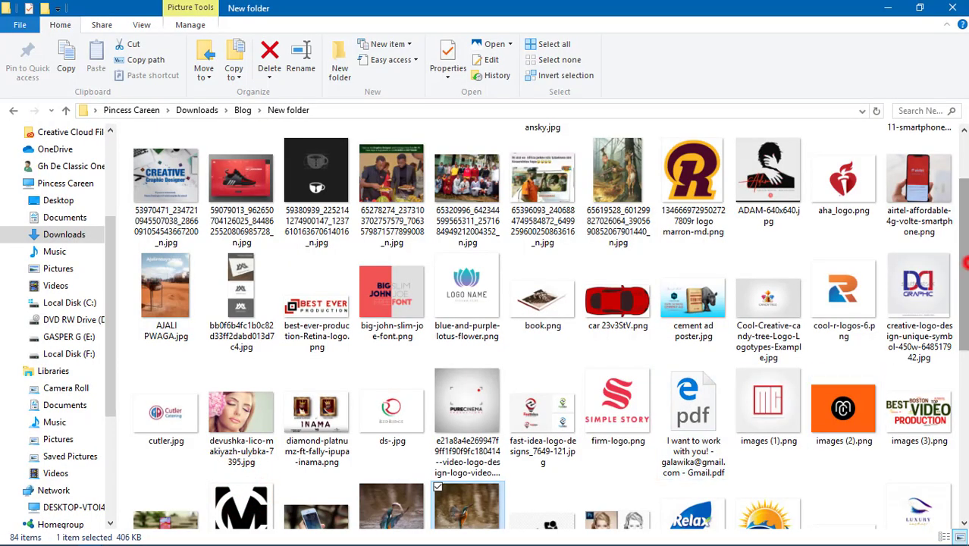
{"action": "left_click_drag", "start_coordinate": [964, 262], "coordinate": [957, 443]}
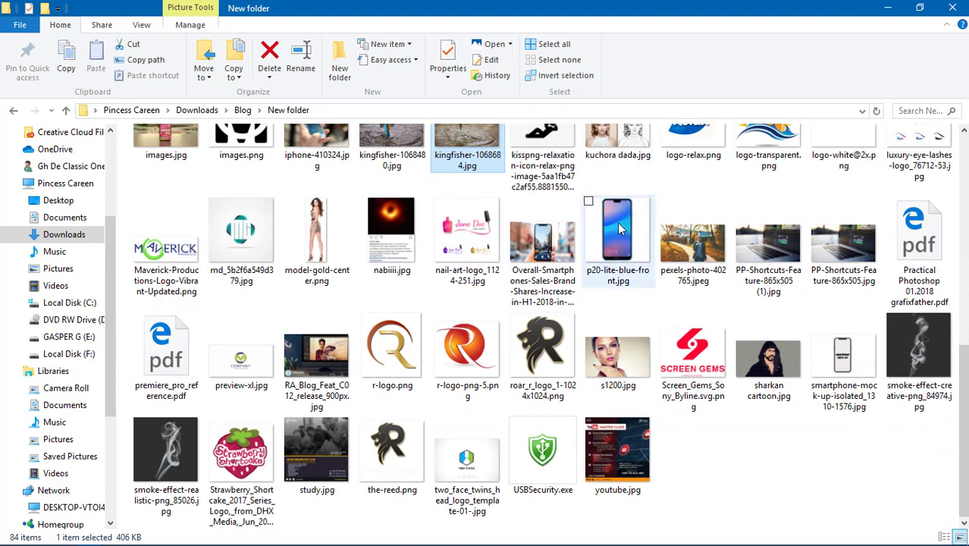
{"action": "left_click_drag", "start_coordinate": [617, 229], "coordinate": [392, 338]}
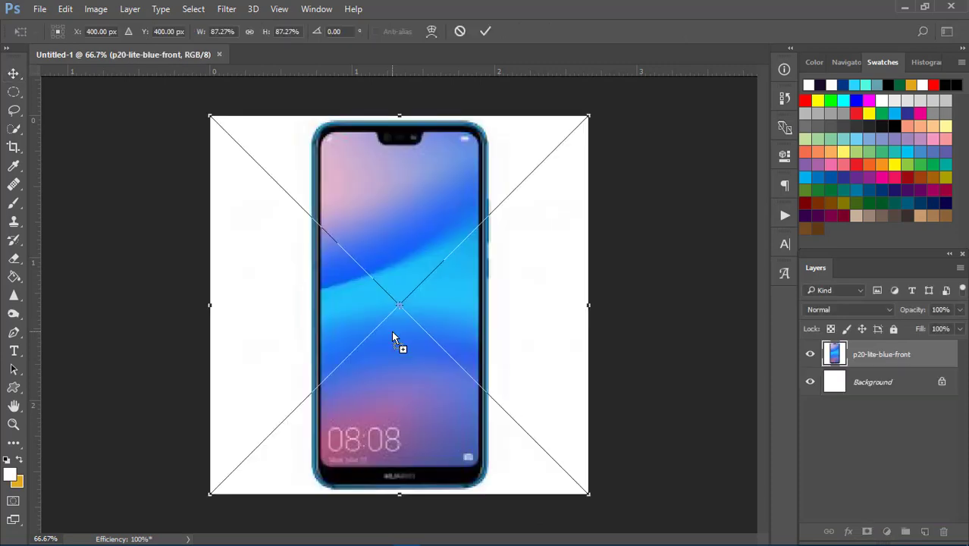
{"action": "left_click", "coordinate": [483, 34]}
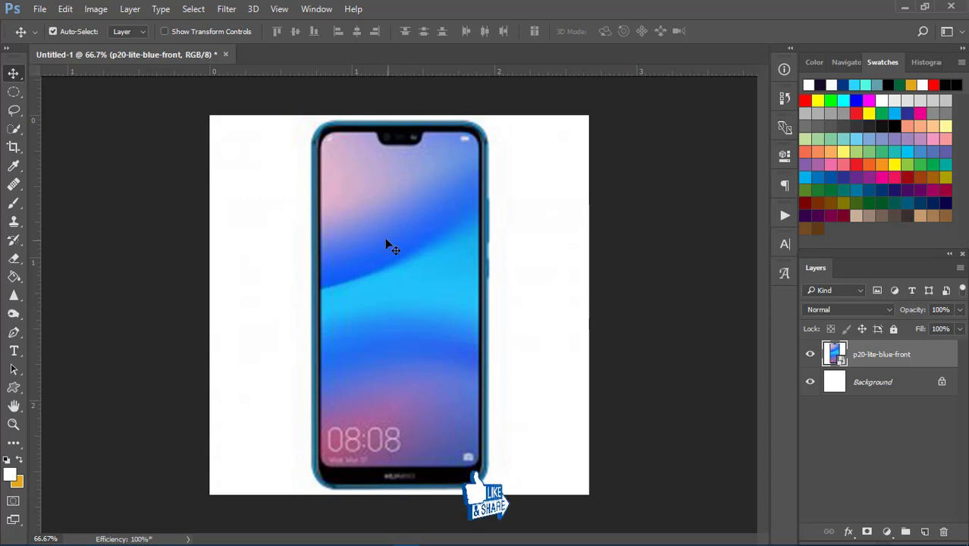
{"action": "mouse_move", "coordinate": [387, 241]}
{"action": "left_mouse_down"}
{"action": "mouse_move", "coordinate": [362, 235]}
{"action": "mouse_move", "coordinate": [372, 281]}
{"action": "mouse_move", "coordinate": [382, 245]}
{"action": "left_mouse_up"}
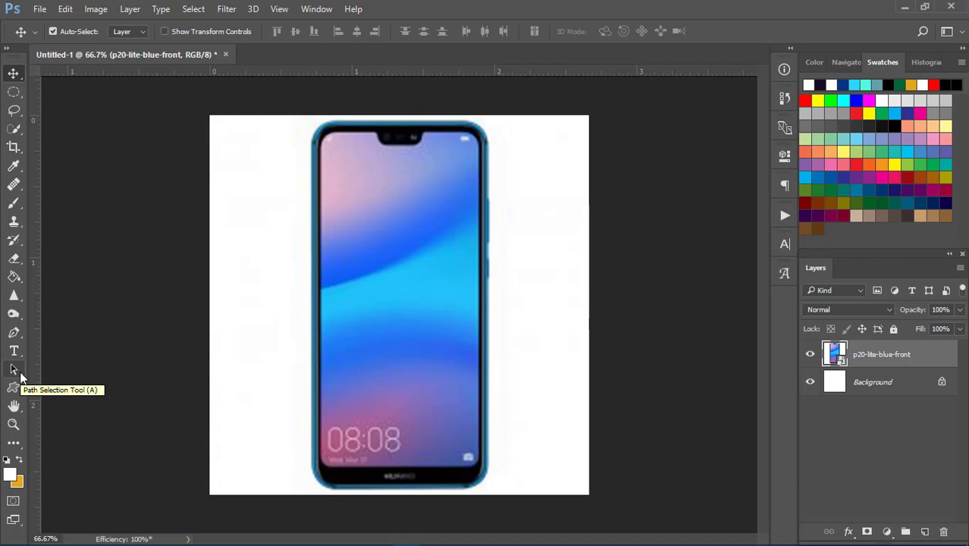
Select the phone's display area, excluding the notch, with the Quick Selection tool and a 28 px brush.
{"action": "left_click", "coordinate": [15, 129]}
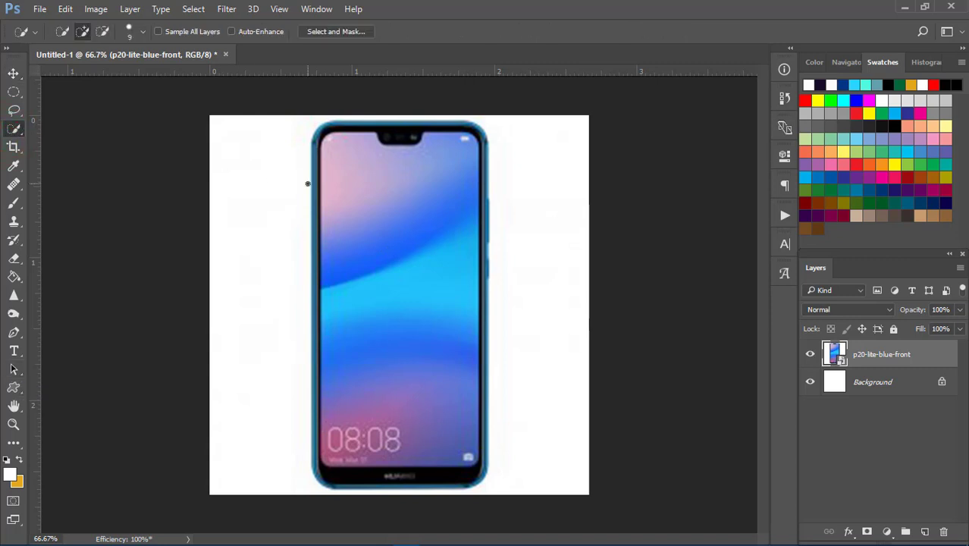
{"action": "left_click", "coordinate": [143, 33]}
{"action": "left_click_drag", "start_coordinate": [69, 72], "coordinate": [74, 72]}
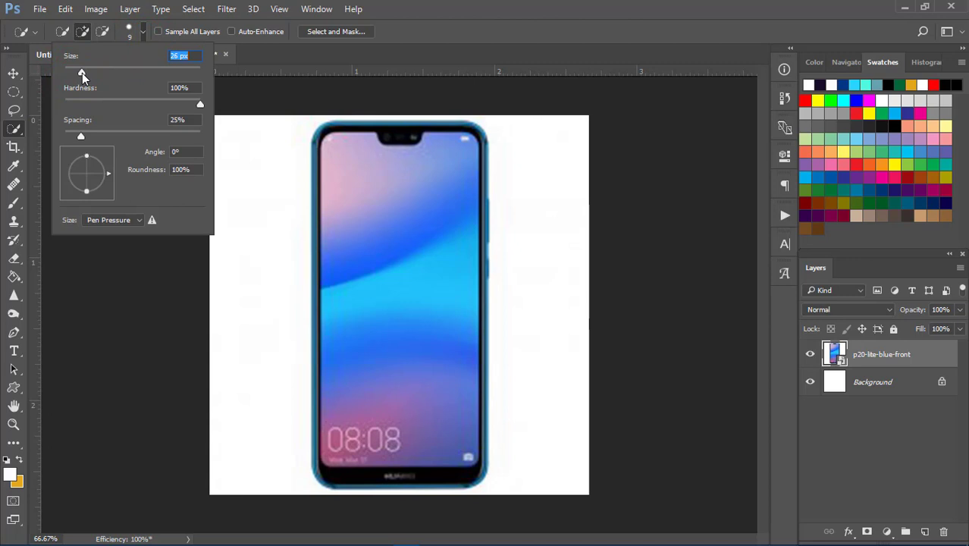
{"action": "left_click_drag", "start_coordinate": [83, 72], "coordinate": [85, 72]}
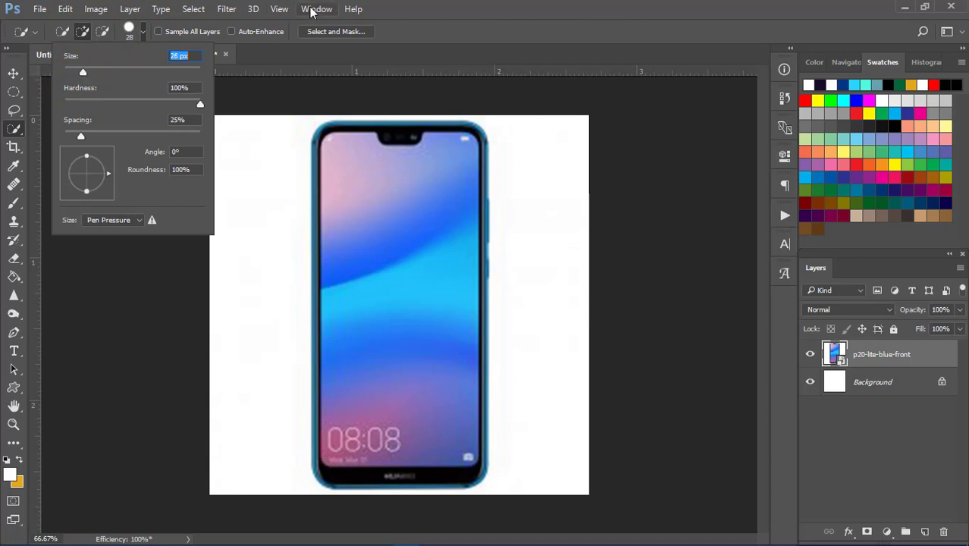
{"action": "left_click", "coordinate": [421, 8]}
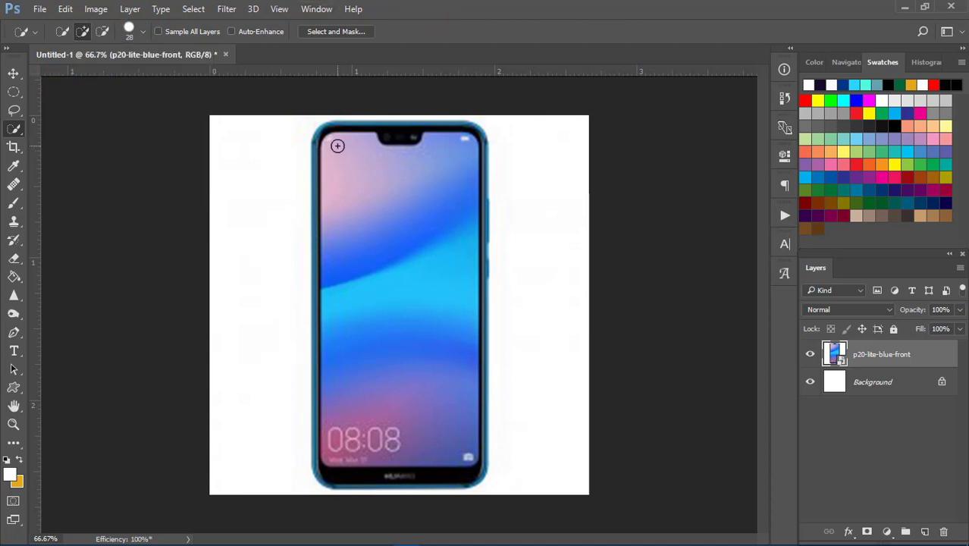
{"action": "left_click_drag", "start_coordinate": [338, 145], "coordinate": [402, 331]}
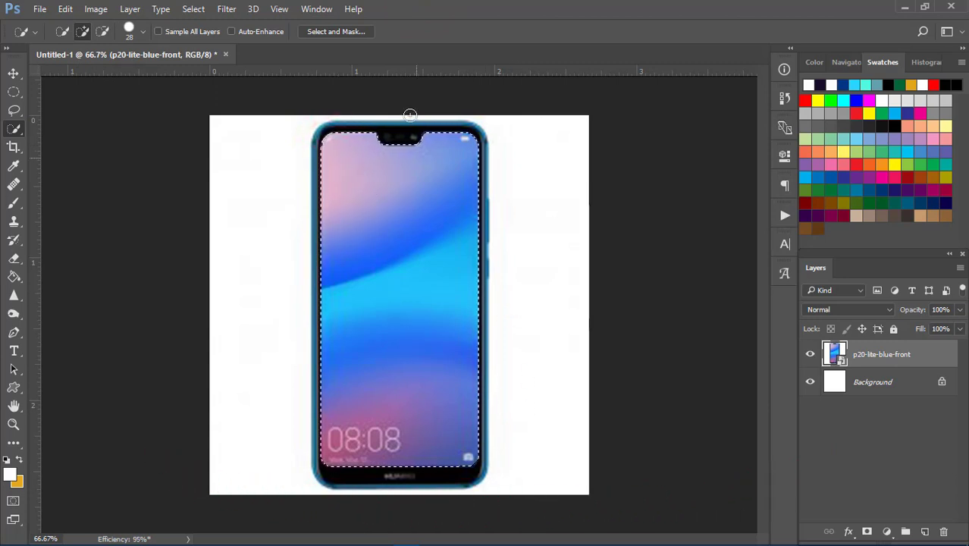
{"action": "left_click", "coordinate": [427, 138]}
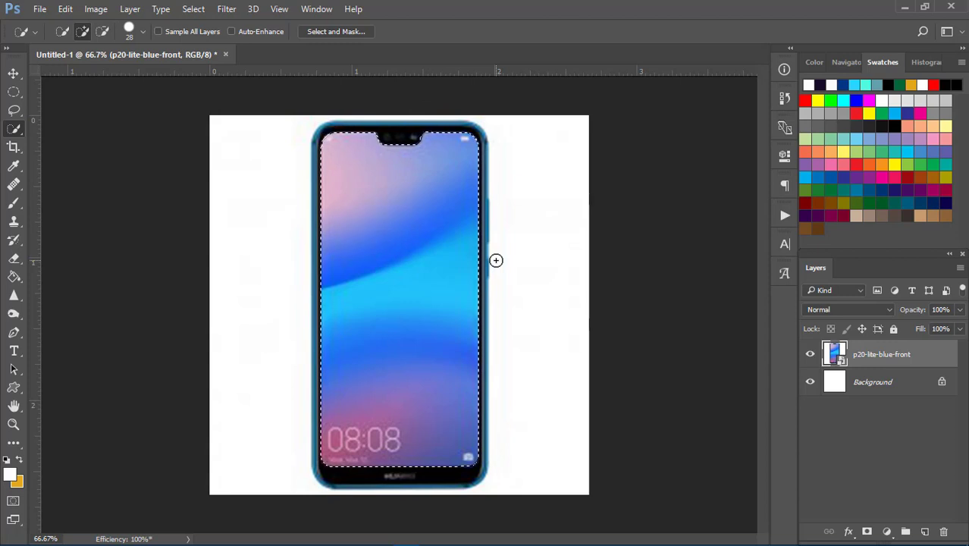
Fill the selected phone display with green (00c34e) on a new layer above the phone image using the Paint Bucket.
{"action": "left_click", "coordinate": [924, 533]}
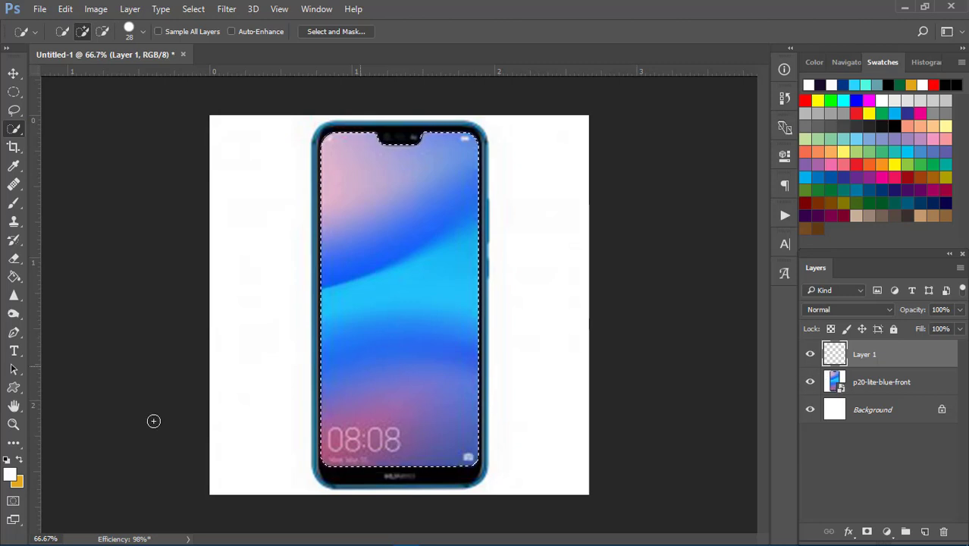
{"action": "left_click", "coordinate": [9, 472]}
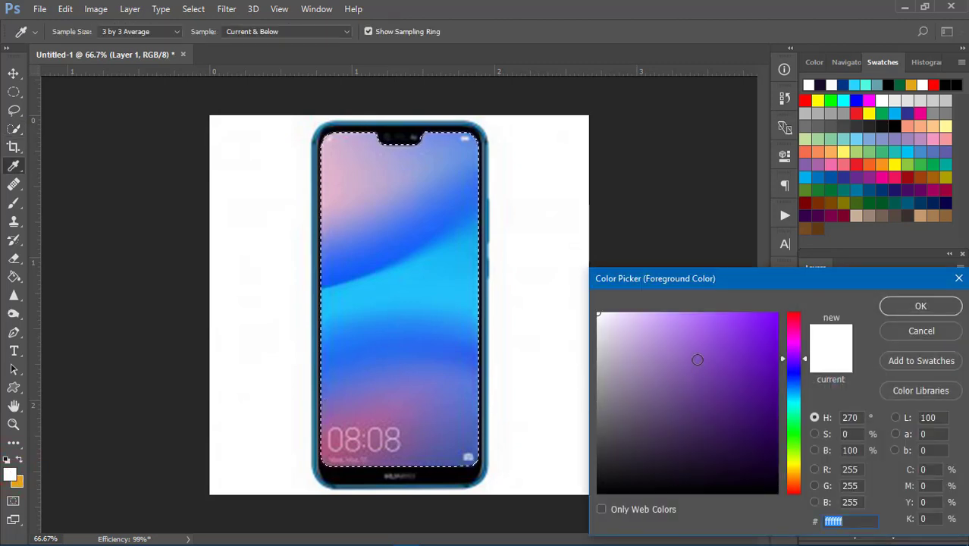
{"action": "left_click", "coordinate": [793, 386]}
{"action": "left_click", "coordinate": [794, 396]}
{"action": "left_click_drag", "start_coordinate": [746, 353], "coordinate": [761, 363]}
{"action": "left_click", "coordinate": [793, 421]}
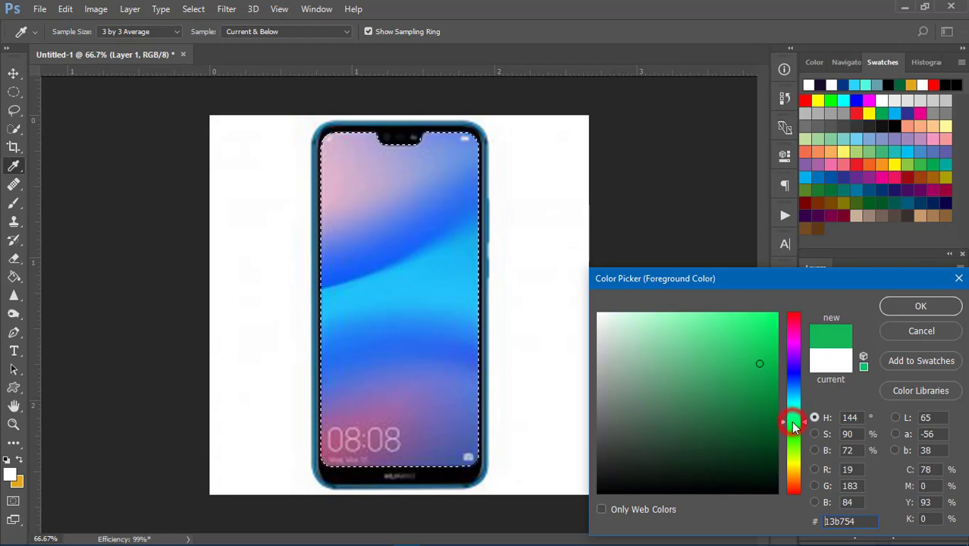
{"action": "left_click_drag", "start_coordinate": [762, 353], "coordinate": [776, 355]}
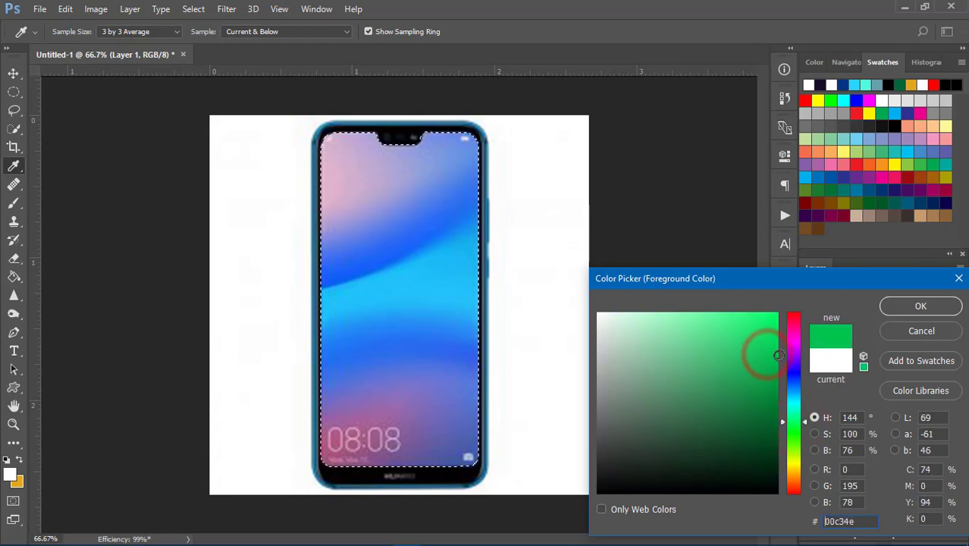
{"action": "left_click", "coordinate": [887, 311]}
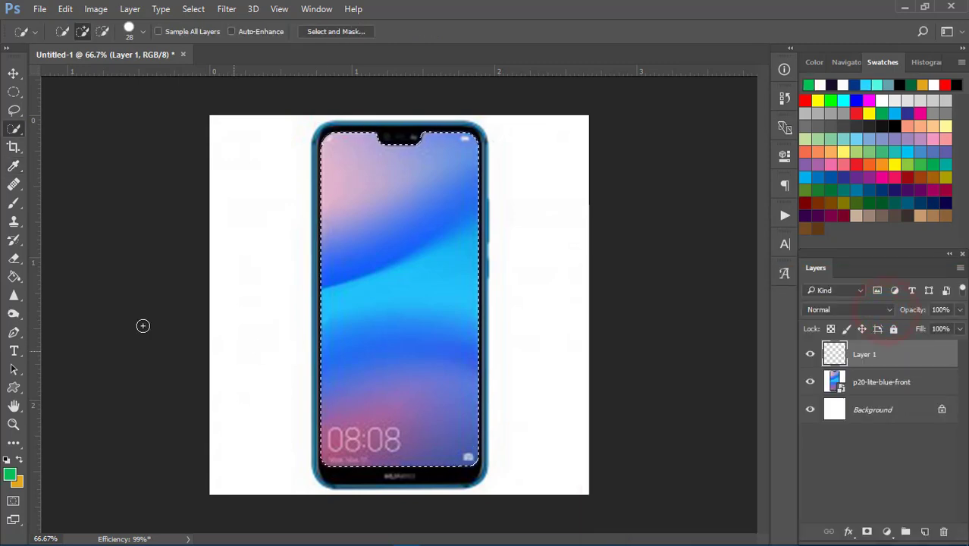
{"action": "left_click", "coordinate": [10, 277]}
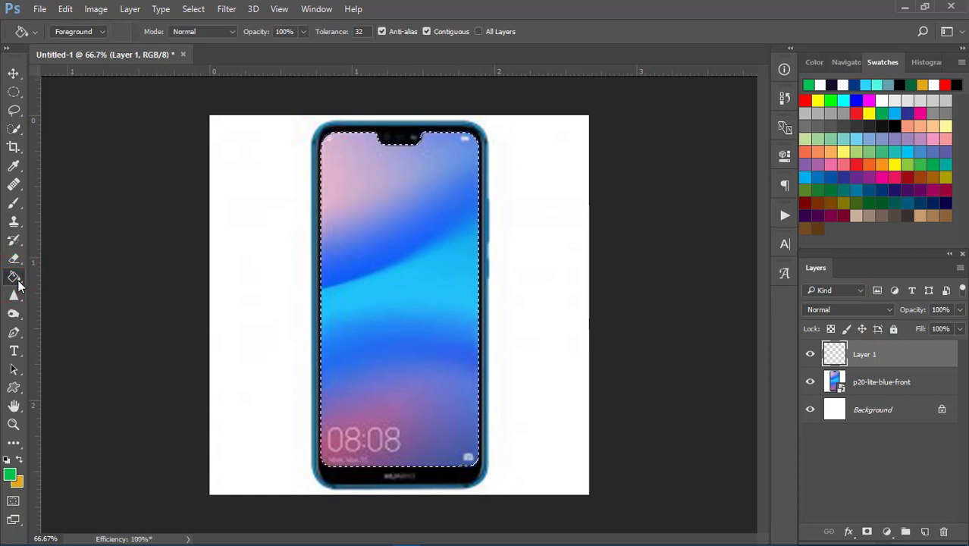
{"action": "left_click", "coordinate": [387, 329]}
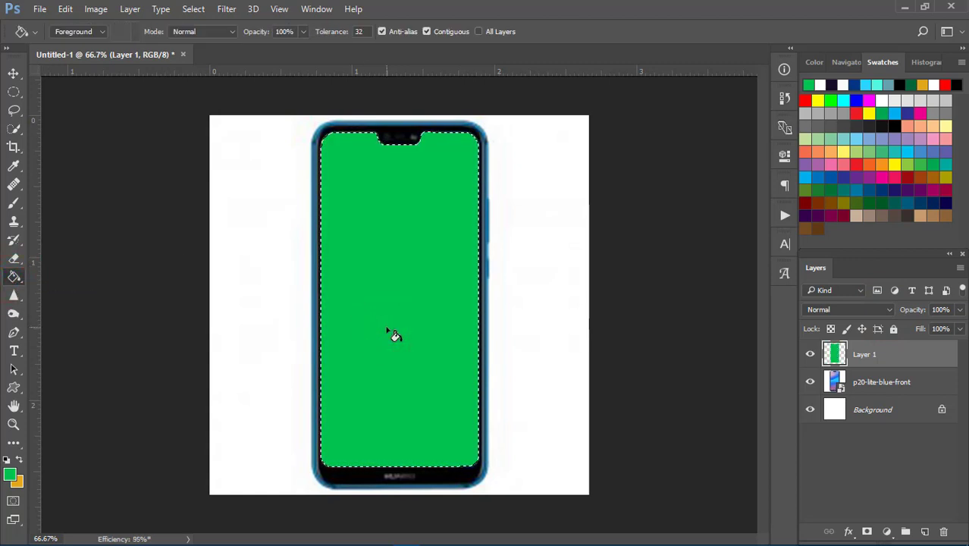
Switch to the Move tool and clear the selection around the phone's display.
{"action": "left_click", "coordinate": [13, 72]}
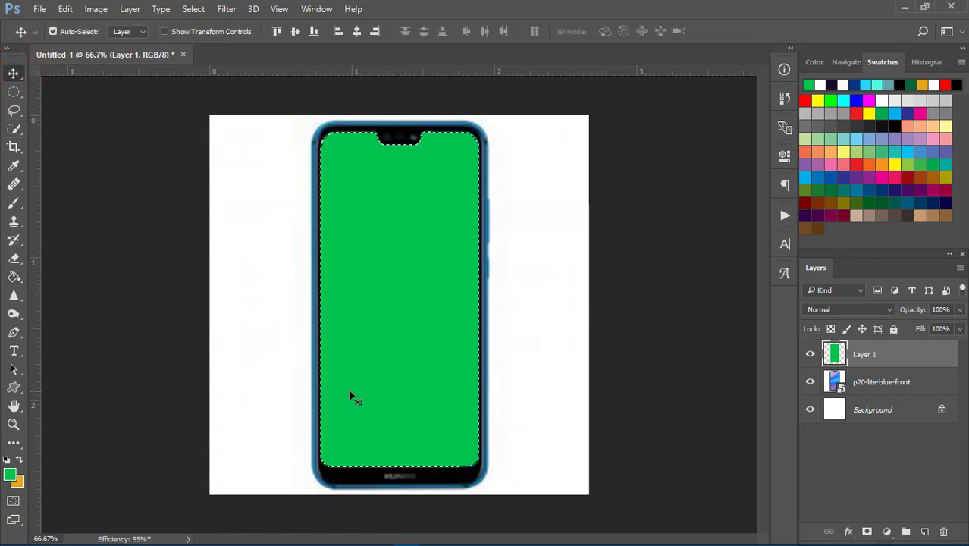
{"action": "key", "text": "ctrl+d"}
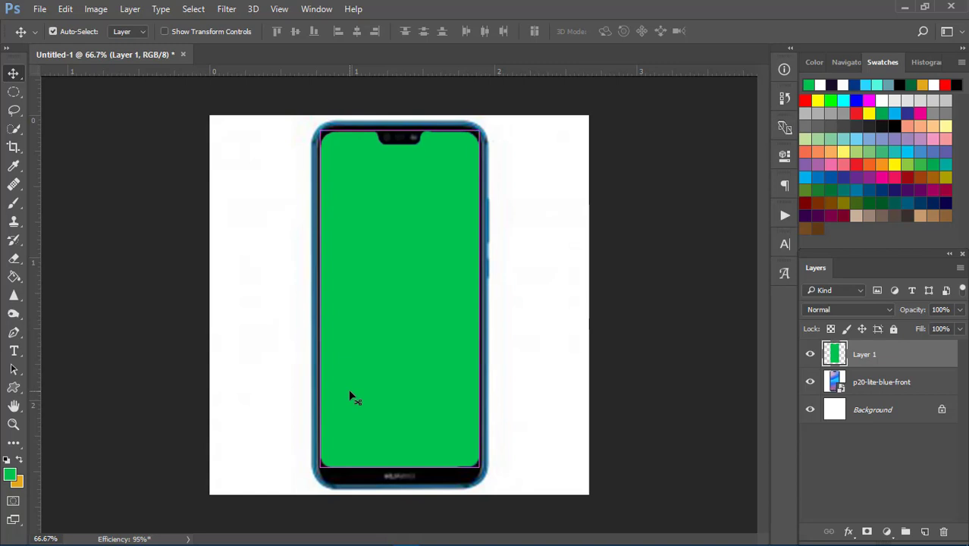
{"action": "mouse_move", "coordinate": [510, 543]}
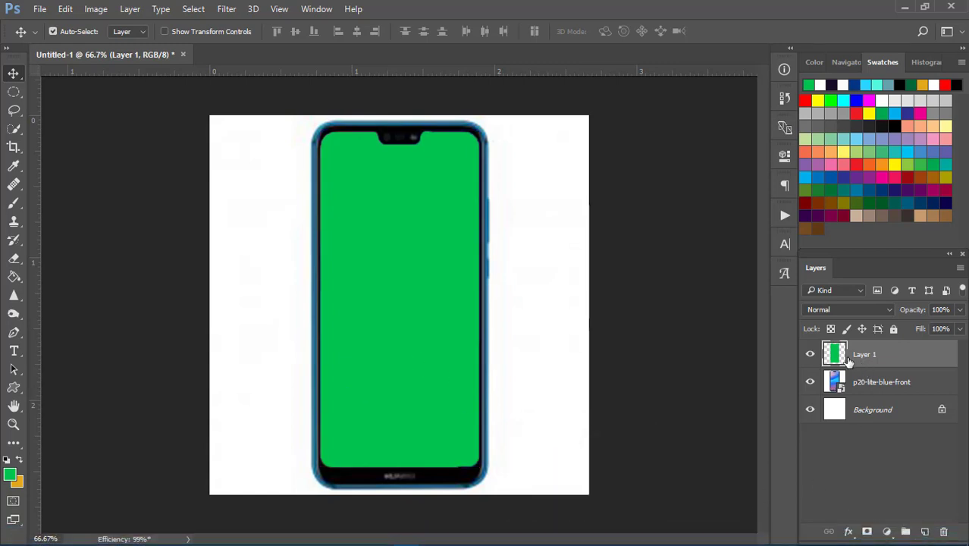
Convert the green display layer, Layer 1, to a smart object.
{"action": "left_click", "coordinate": [811, 355]}
{"action": "left_click", "coordinate": [810, 354]}
{"action": "right_click", "coordinate": [870, 359]}
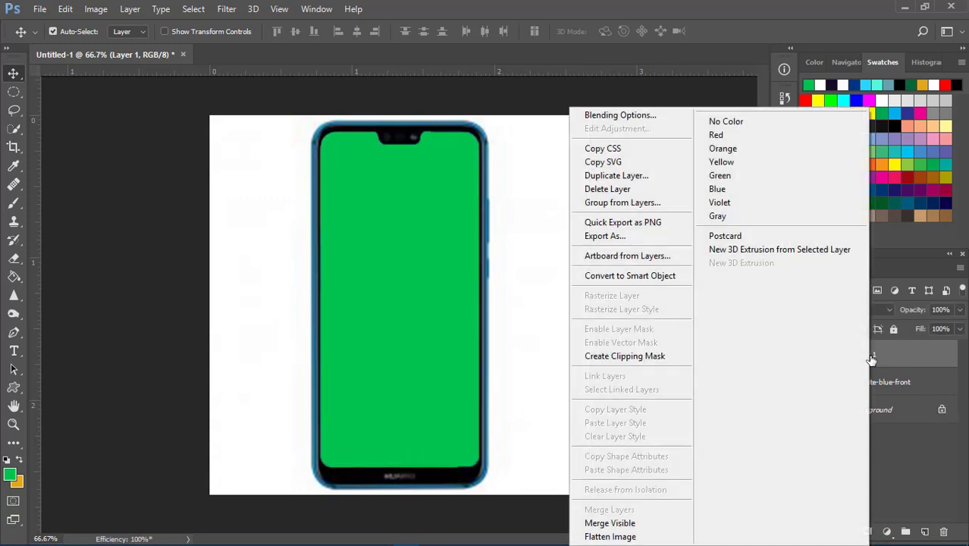
{"action": "left_click", "coordinate": [885, 361]}
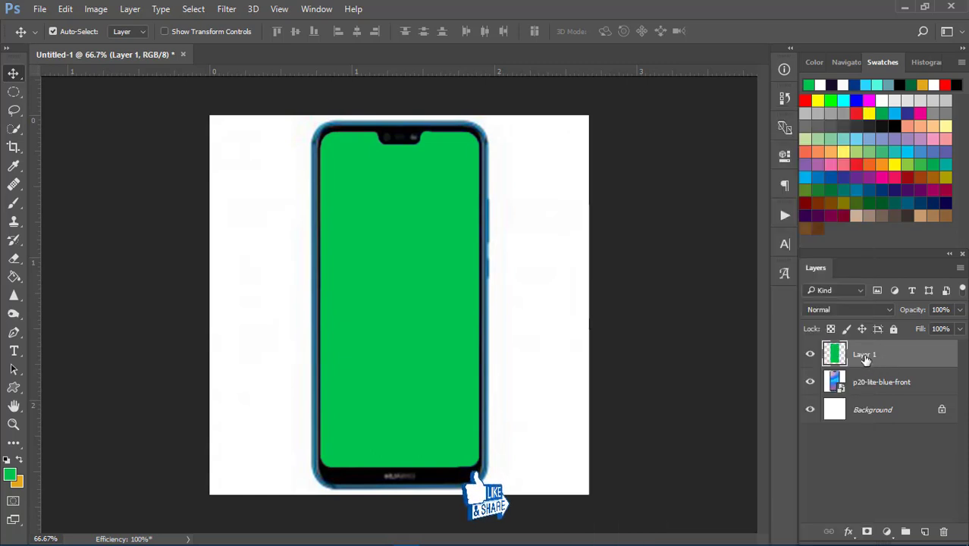
{"action": "right_click", "coordinate": [866, 360]}
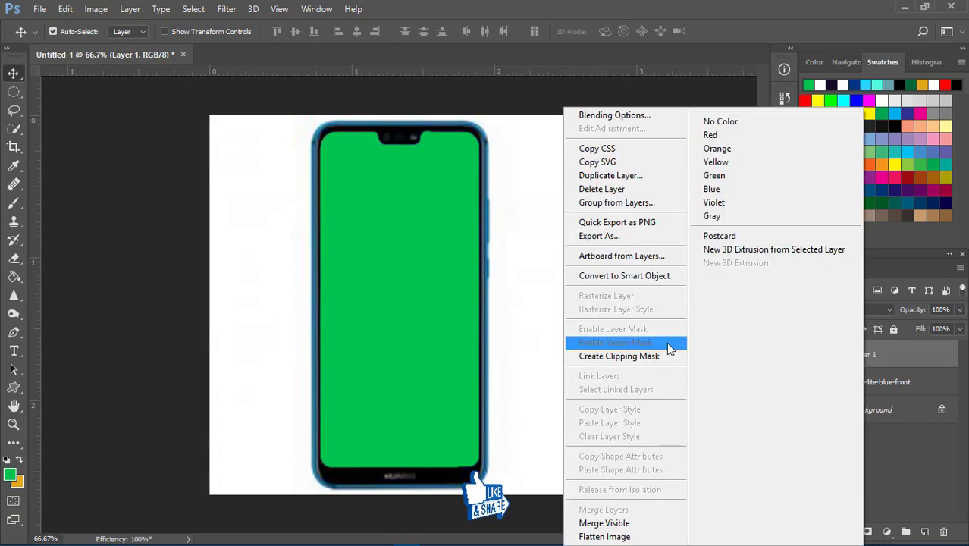
{"action": "left_click", "coordinate": [607, 277]}
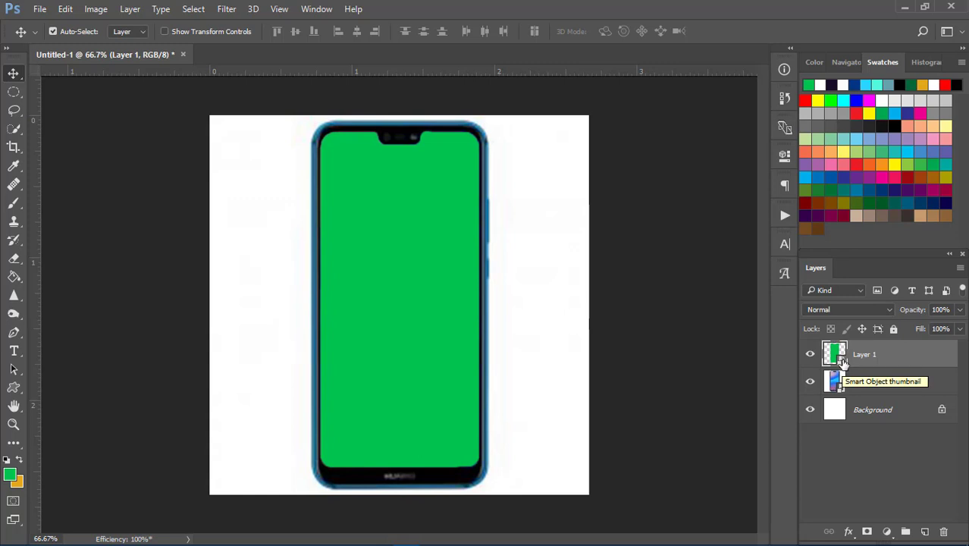
Open the contents of the green Layer 1 smart object for editing.
{"action": "left_click", "coordinate": [841, 361]}
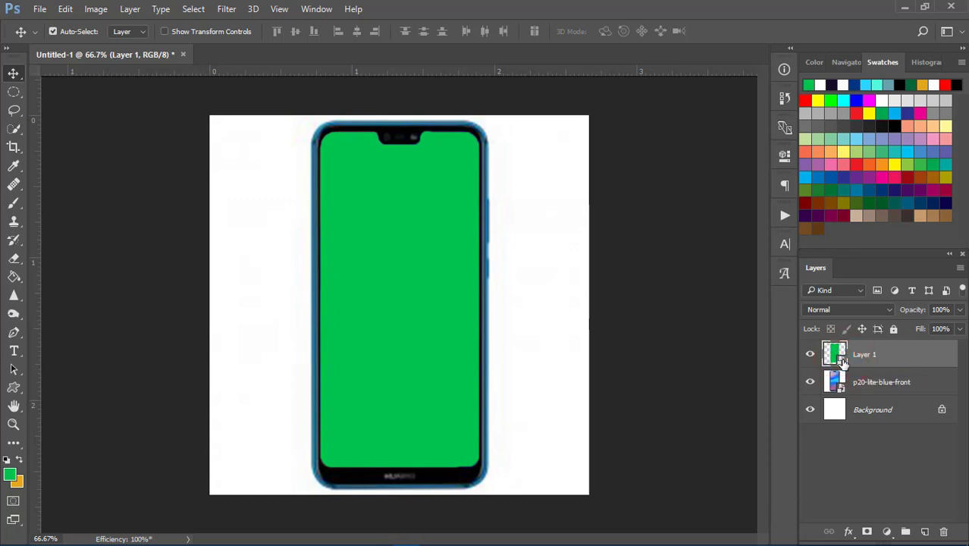
{"action": "left_click", "coordinate": [841, 361]}
{"action": "double_click", "coordinate": [836, 356]}
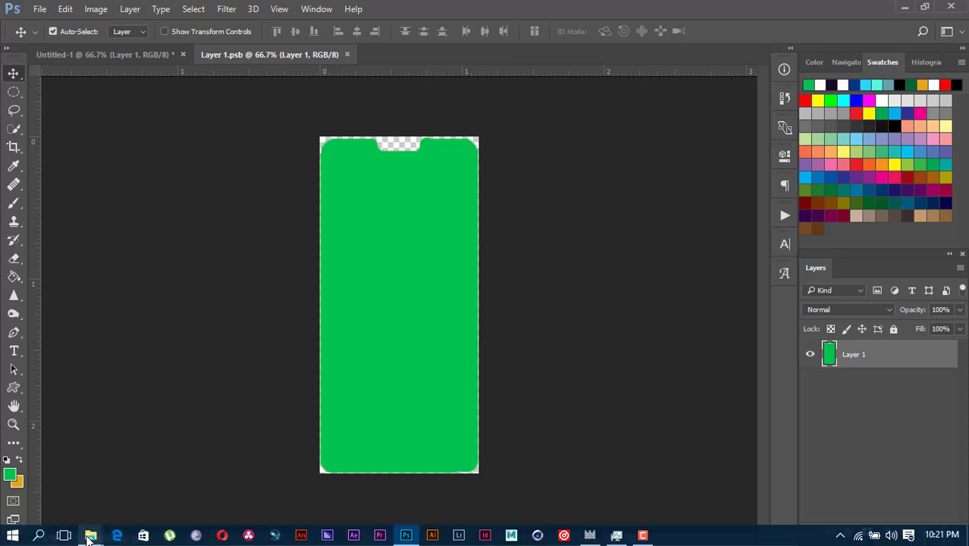
In File Explorer, open the HD- BACKGROUNDS FOR PHOTO MANIPULATION folder inside the part folder on drive F.
{"action": "mouse_move", "coordinate": [90, 537]}
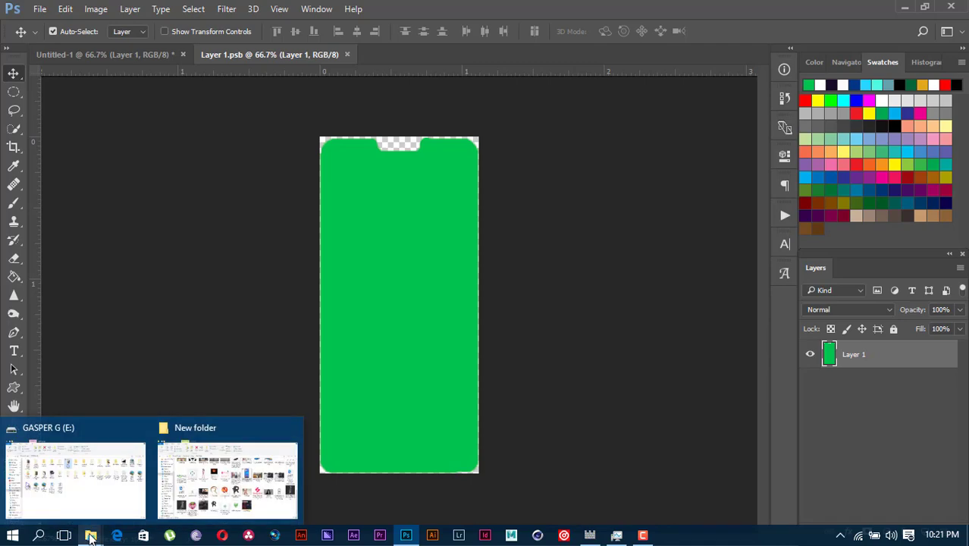
{"action": "mouse_move", "coordinate": [92, 499]}
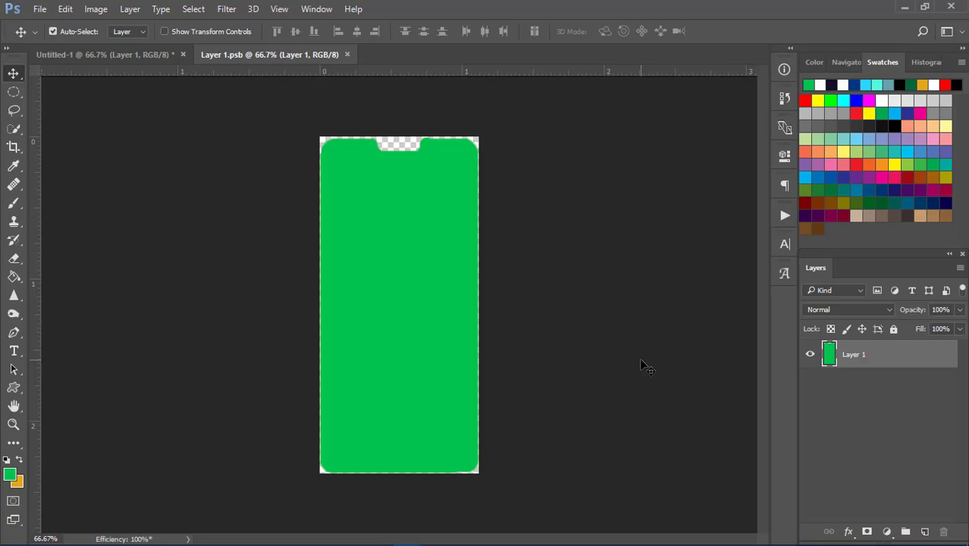
{"action": "key", "text": "super+e"}
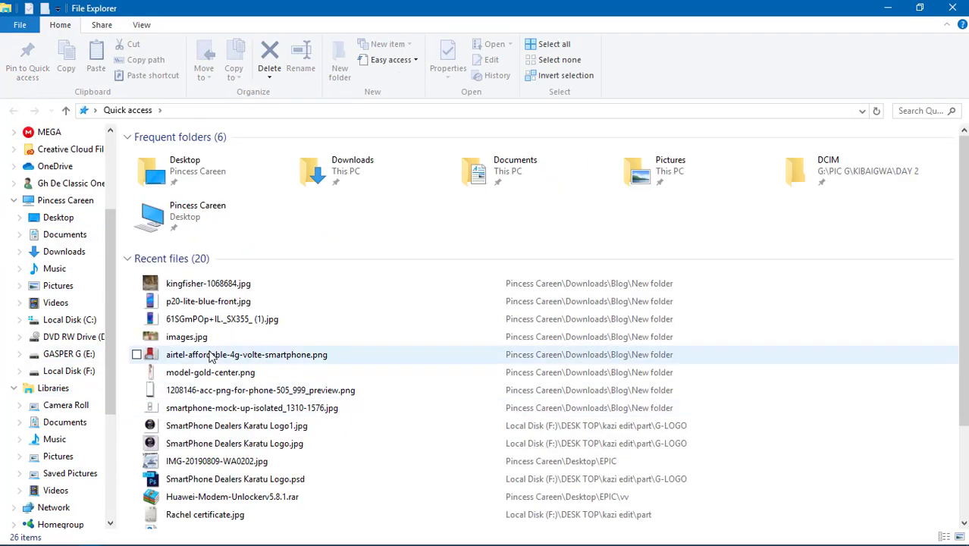
{"action": "left_click", "coordinate": [196, 480]}
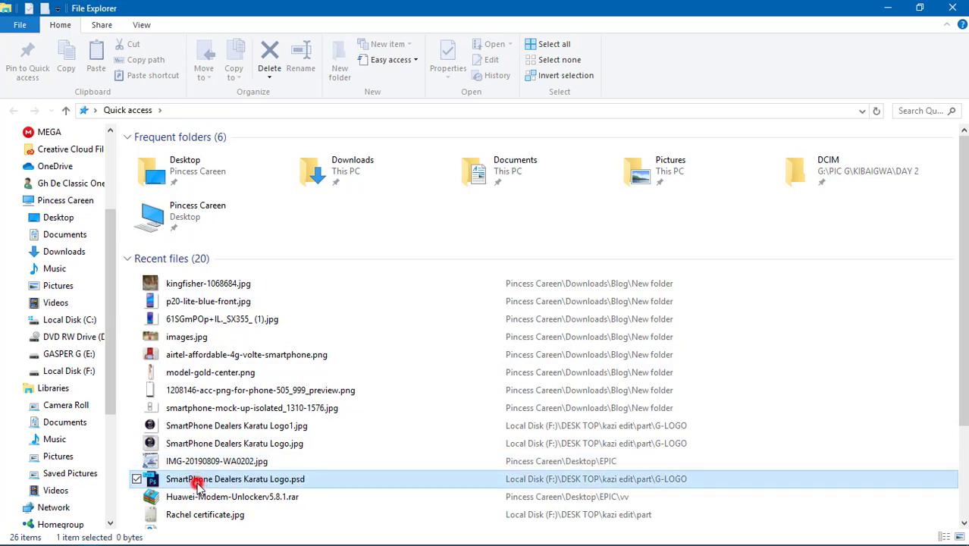
{"action": "right_click", "coordinate": [197, 484]}
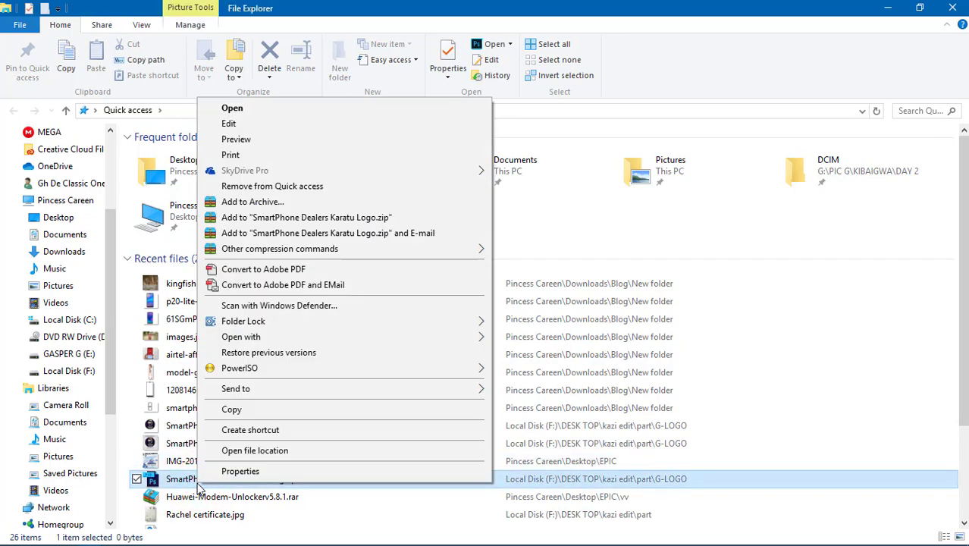
{"action": "left_click", "coordinate": [254, 450]}
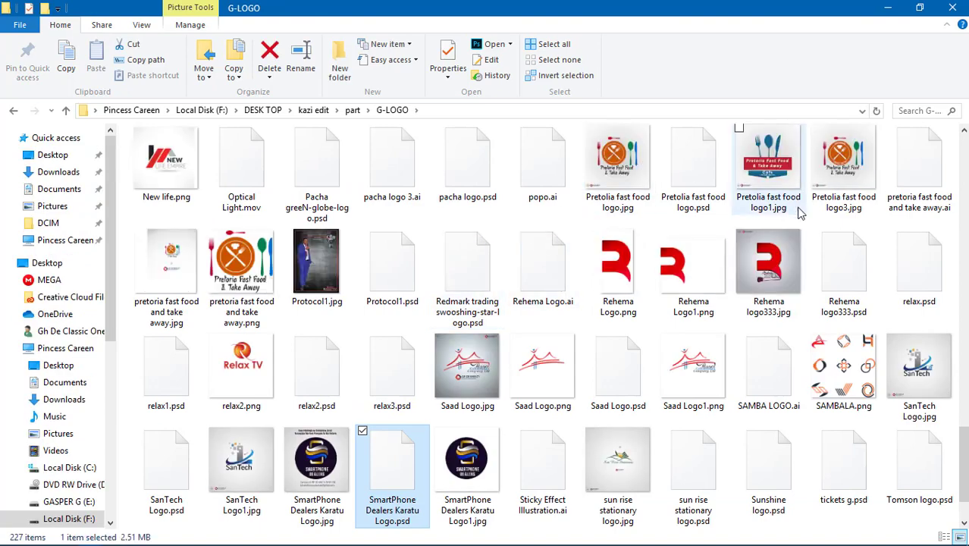
{"action": "left_click", "coordinate": [65, 112]}
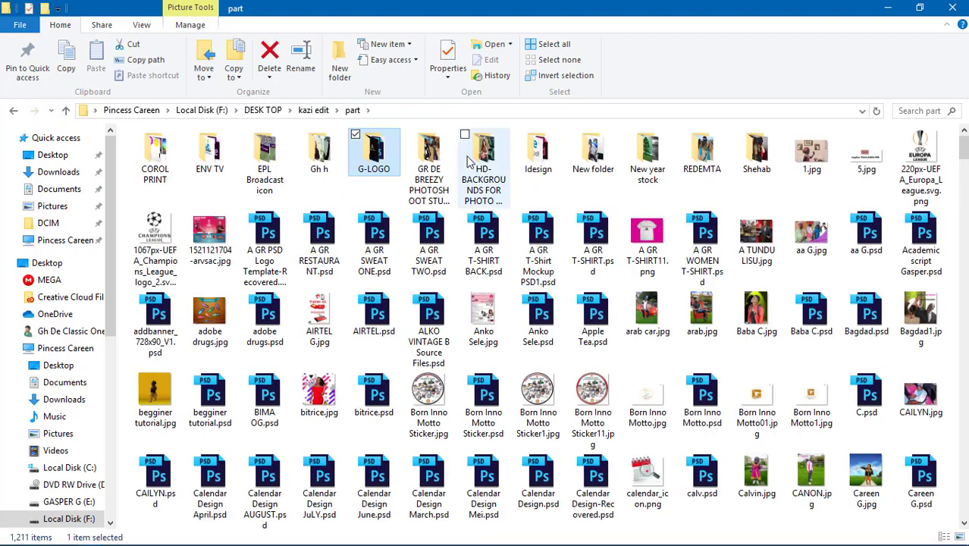
{"action": "double_click", "coordinate": [470, 163]}
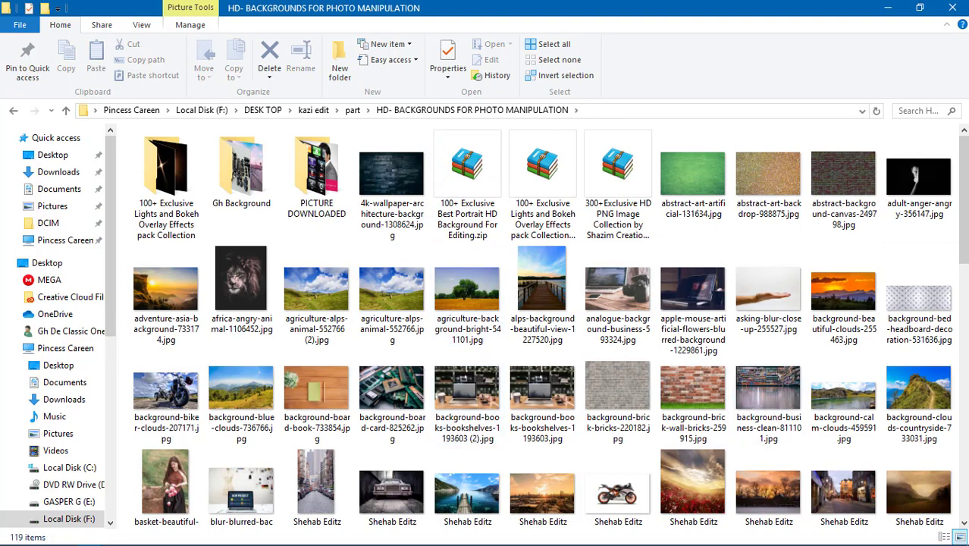
Place Shehab Editz (29).jpg into Layer 1.psb in Photoshop, scale it to about 20% so it covers the canvas, and commit it.
{"action": "scroll", "coordinate": [961, 235], "scroll_direction": "down", "scroll_amount": 1}
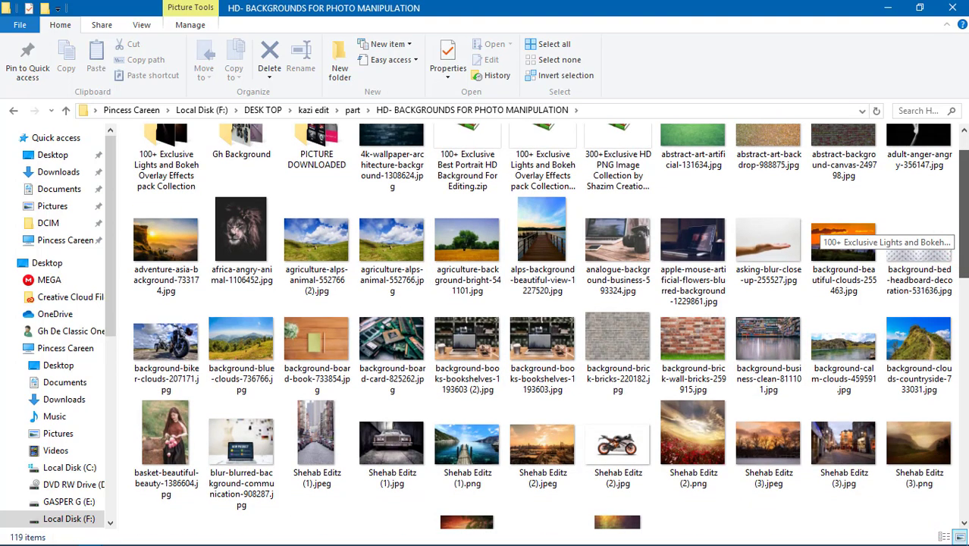
{"action": "scroll", "coordinate": [551, 326], "scroll_direction": "down", "scroll_amount": 3}
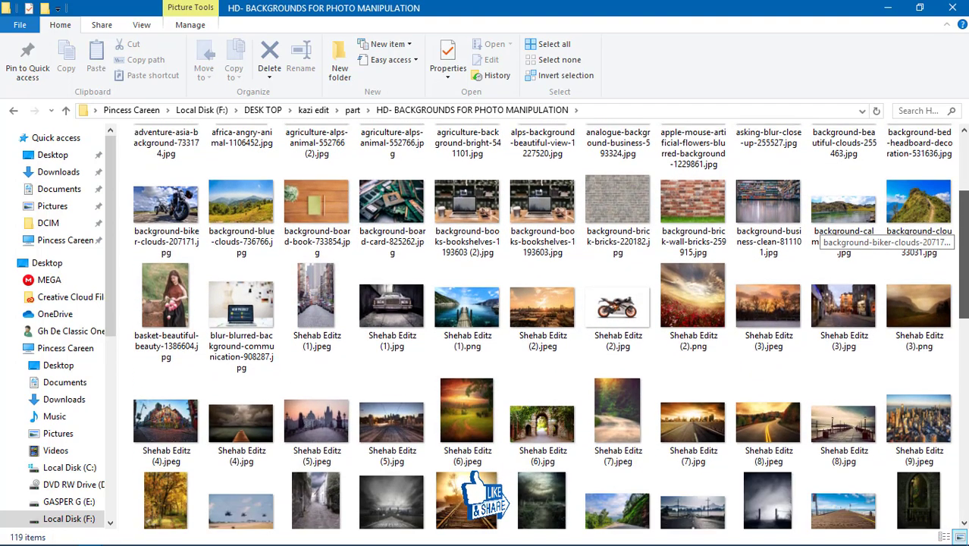
{"action": "scroll", "coordinate": [961, 243], "scroll_direction": "down", "scroll_amount": 3}
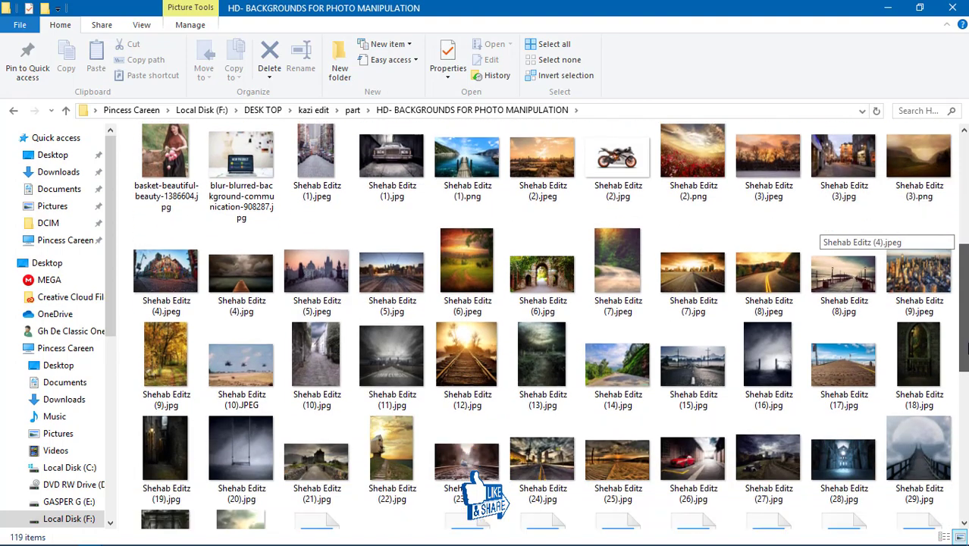
{"action": "scroll", "coordinate": [964, 401], "scroll_direction": "down", "scroll_amount": 3}
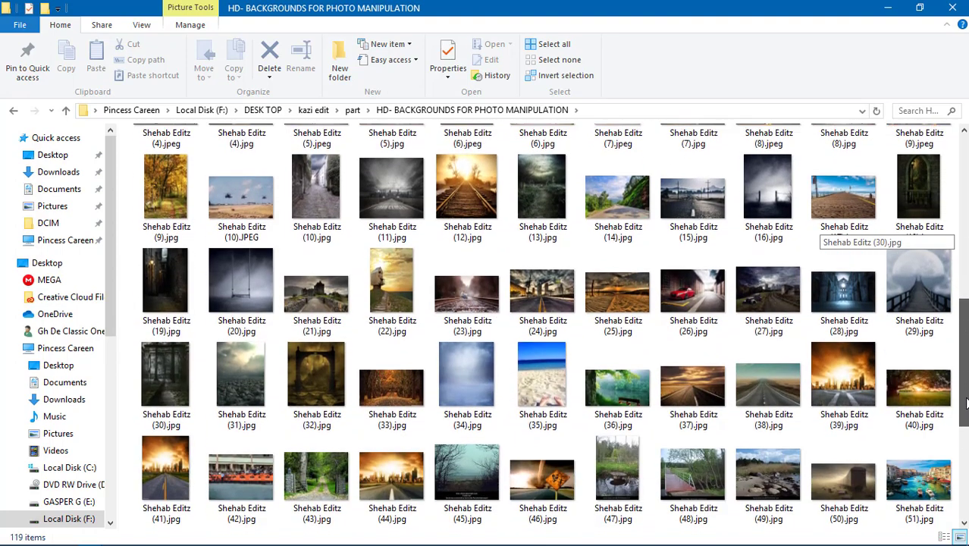
{"action": "scroll", "coordinate": [964, 401], "scroll_direction": "down", "scroll_amount": 1}
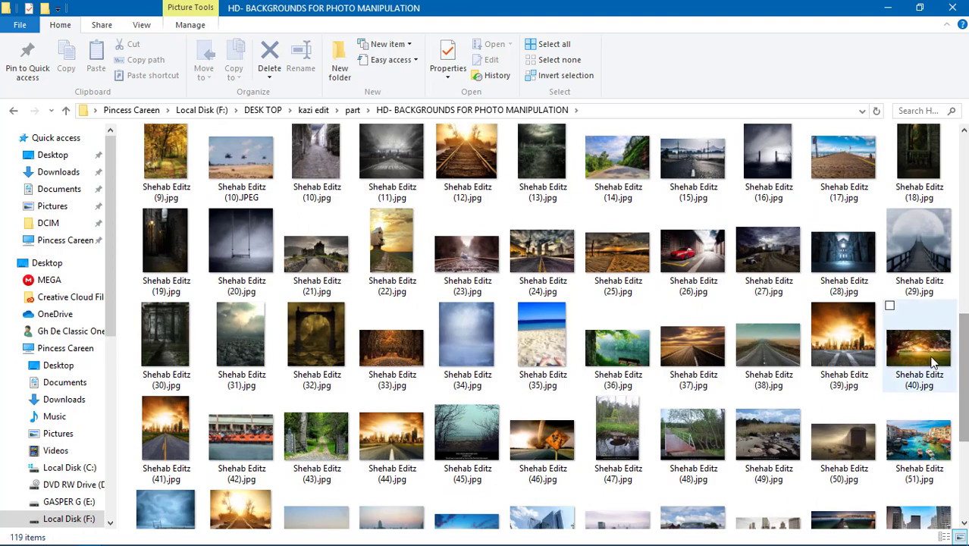
{"action": "left_click", "coordinate": [920, 242]}
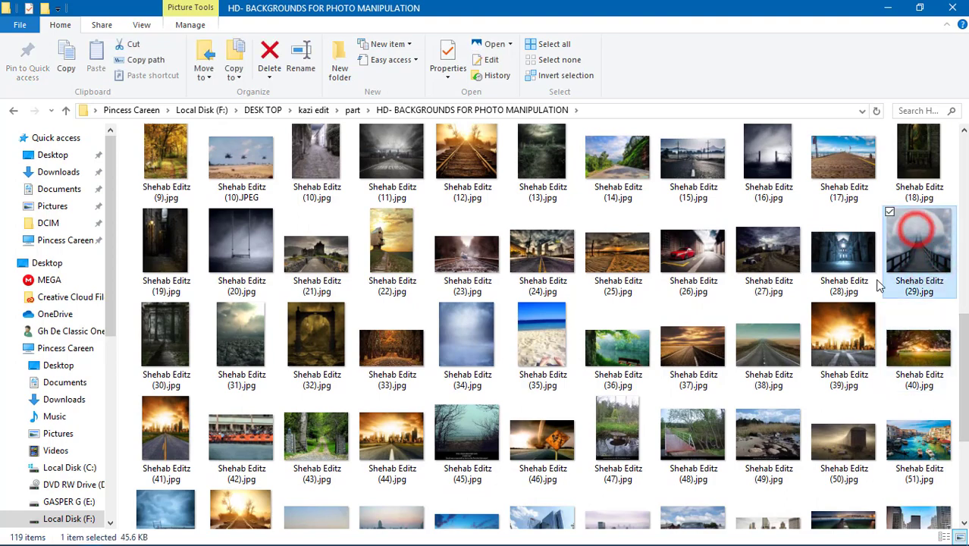
{"action": "left_click_drag", "start_coordinate": [883, 281], "coordinate": [400, 303]}
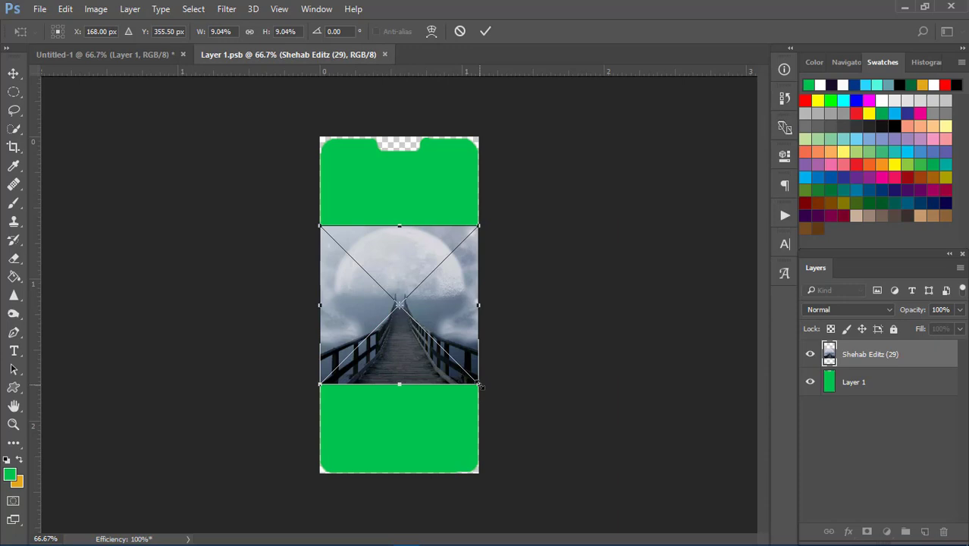
{"action": "left_click_drag", "start_coordinate": [478, 385], "coordinate": [554, 502]}
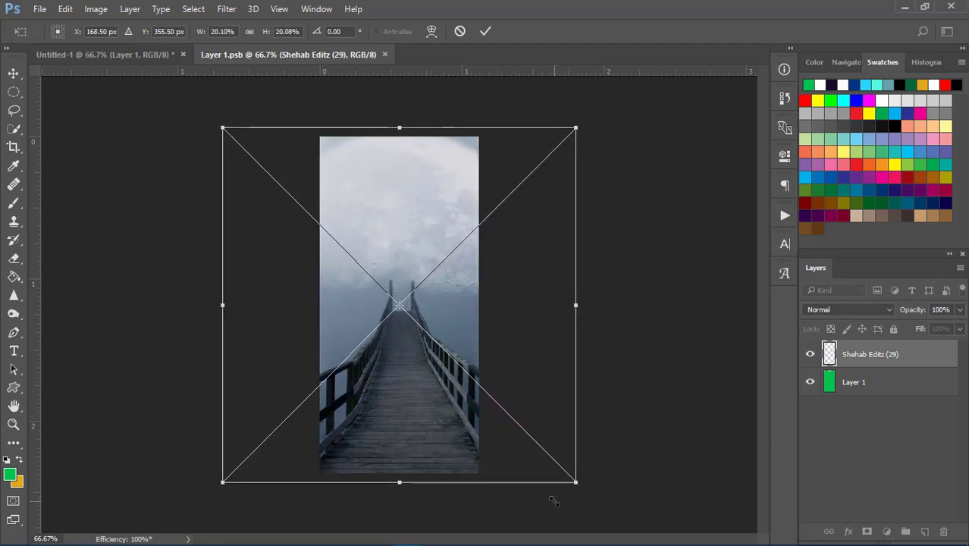
{"action": "left_click", "coordinate": [485, 32]}
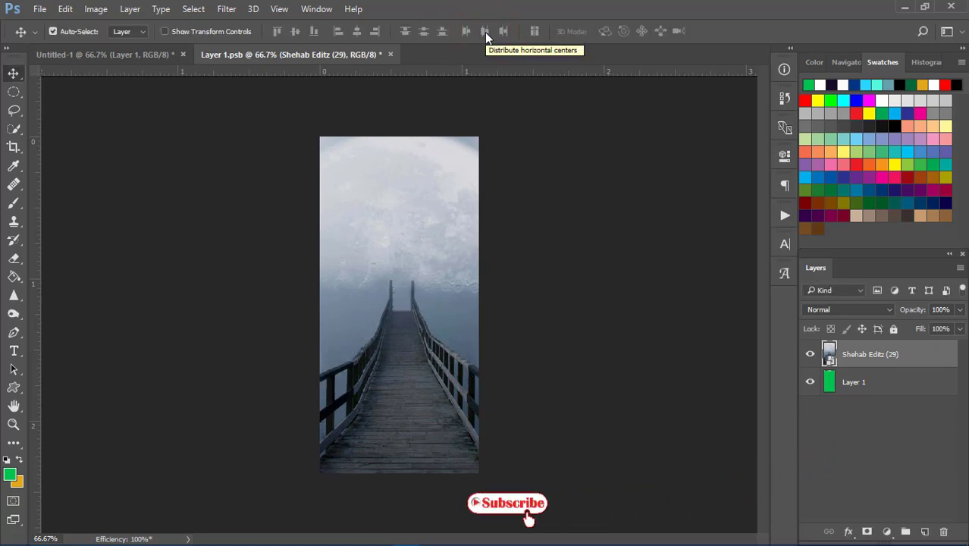
Clip the placed bridge picture to the green layer below it with a clipping mask.
{"action": "left_click", "coordinate": [809, 354]}
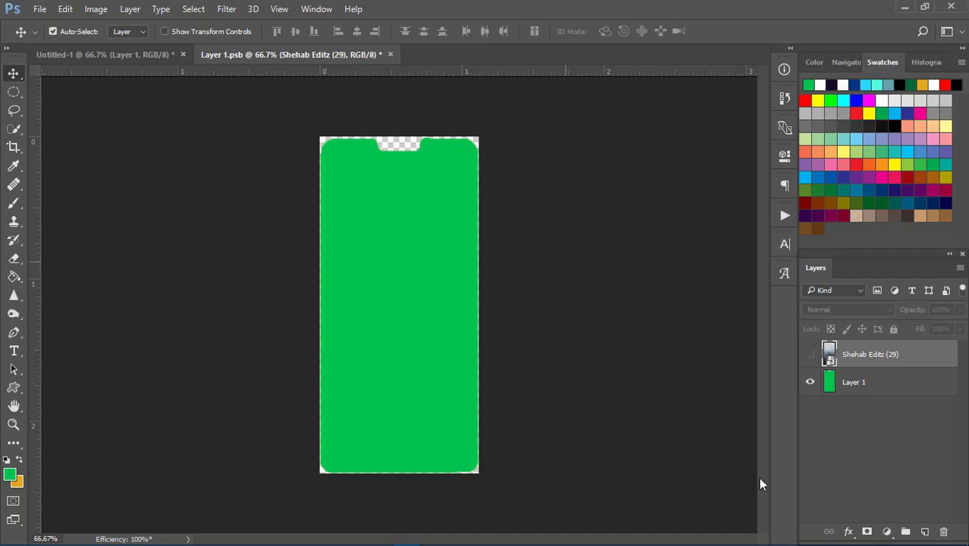
{"action": "left_click", "coordinate": [810, 354]}
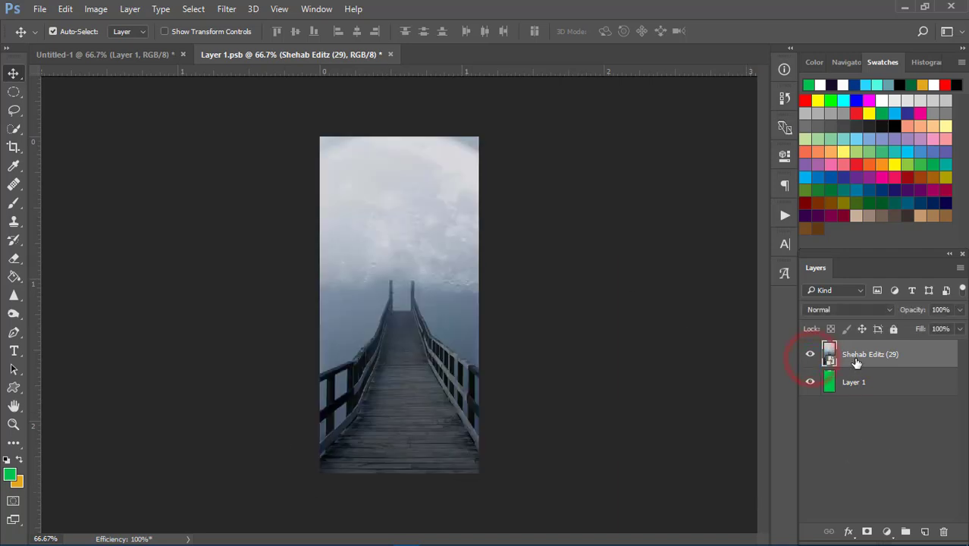
{"action": "right_click", "coordinate": [855, 362]}
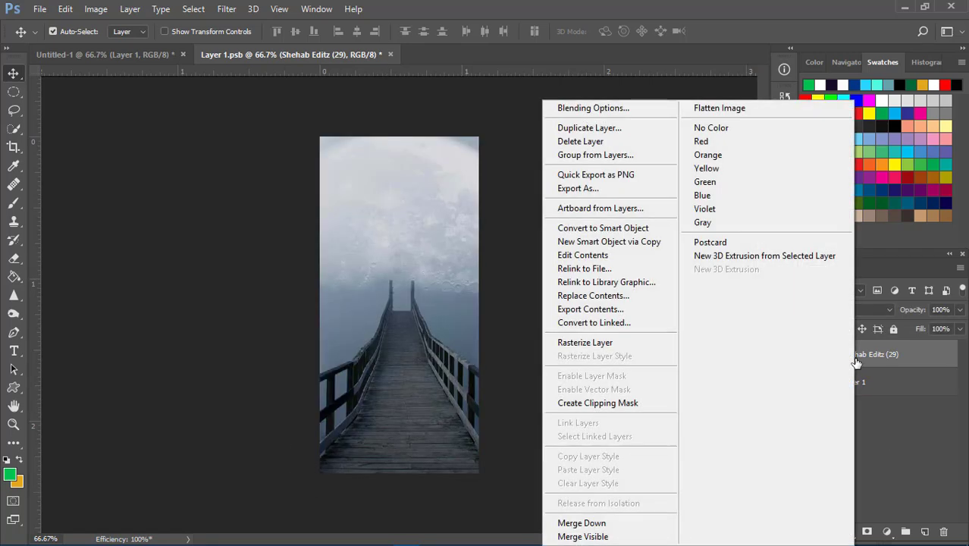
{"action": "left_click", "coordinate": [607, 400]}
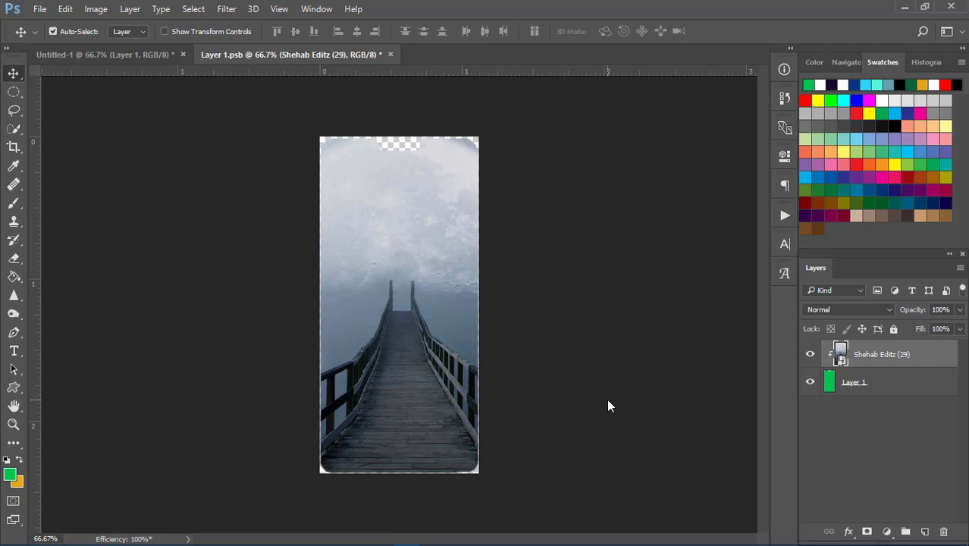
Save the Layer 1.psb smart object contents and return to the Untitled-1 phone document.
{"action": "left_click", "coordinate": [119, 60]}
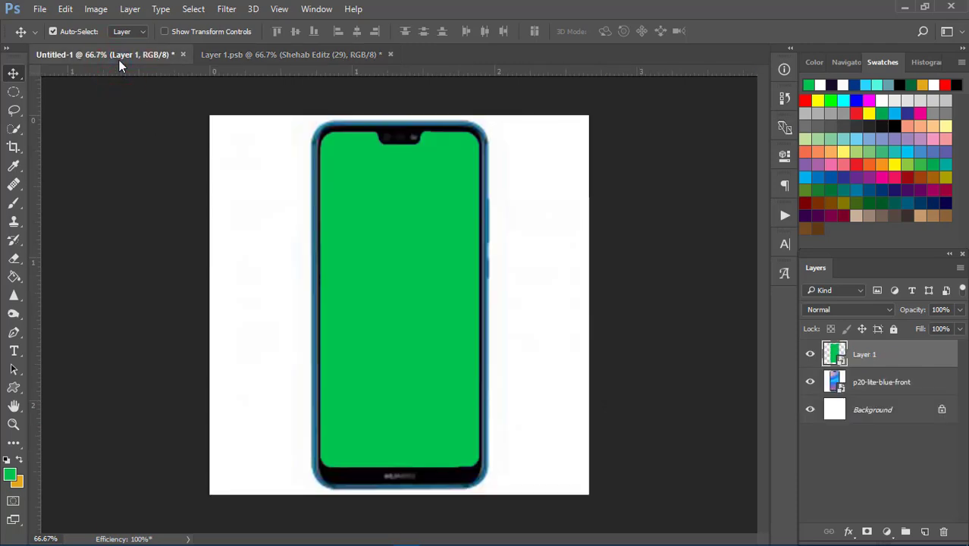
{"action": "left_click", "coordinate": [280, 54]}
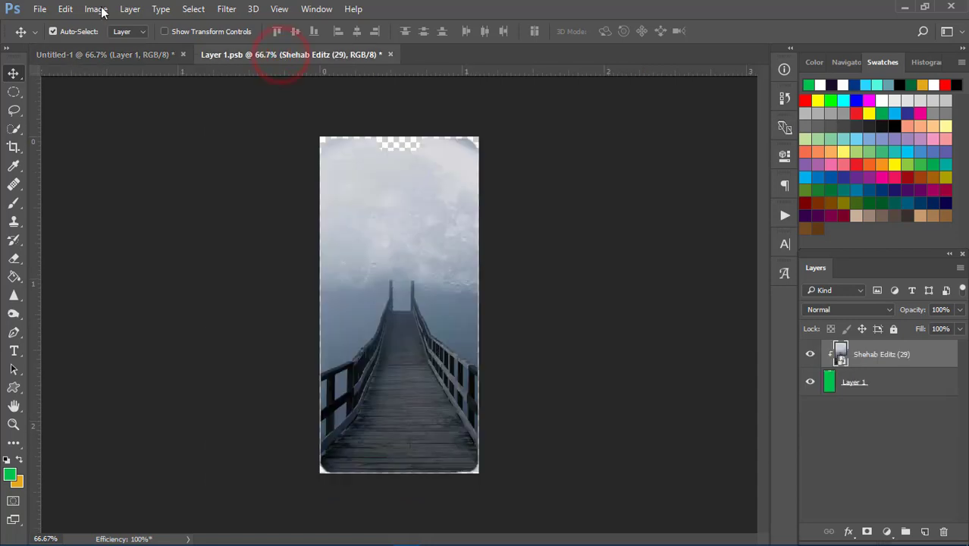
{"action": "left_click", "coordinate": [39, 9]}
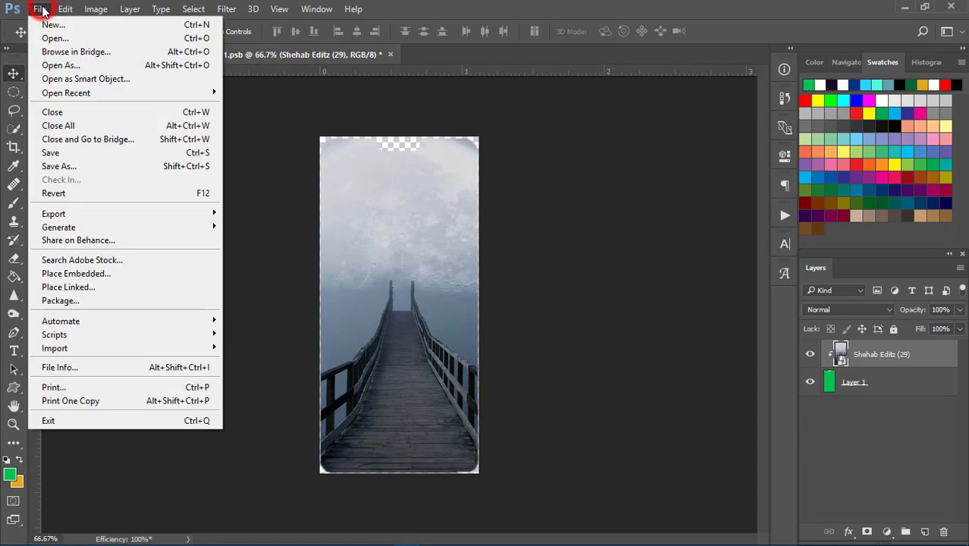
{"action": "left_click", "coordinate": [81, 153]}
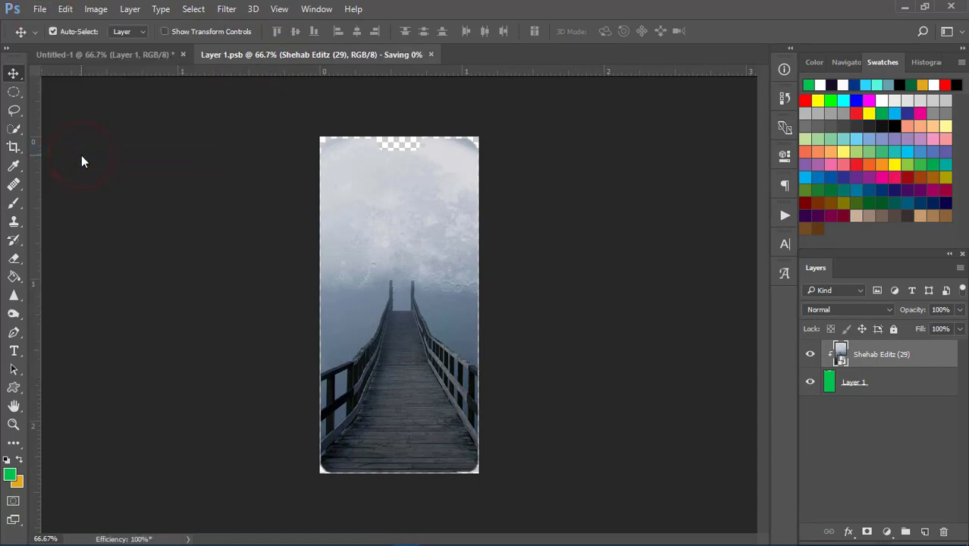
{"action": "left_click", "coordinate": [91, 56]}
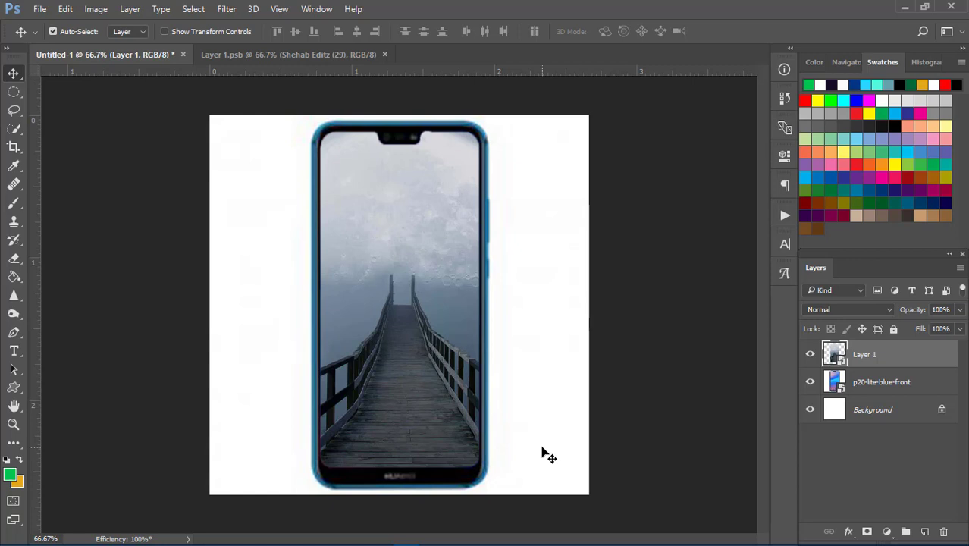
{"action": "mouse_move", "coordinate": [535, 544]}
{"action": "left_click", "coordinate": [641, 537]}
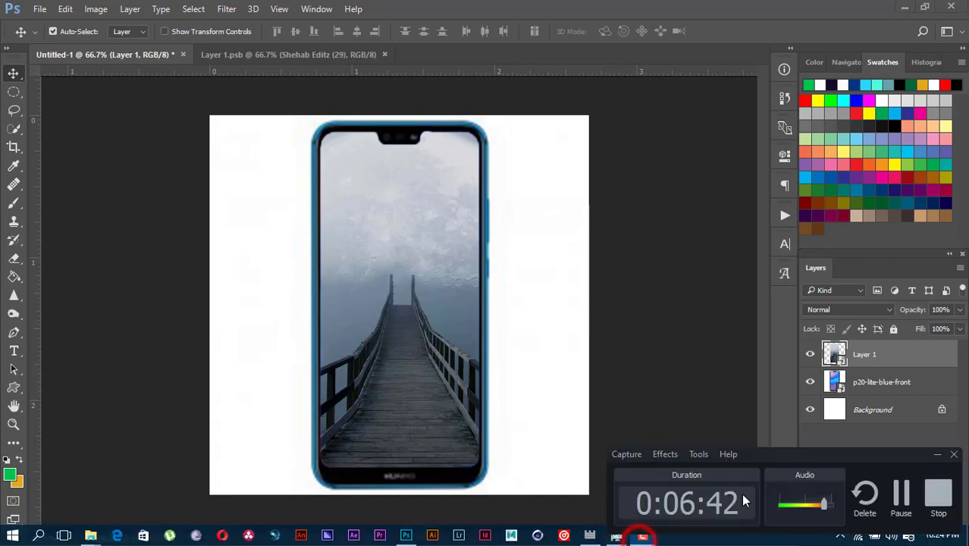
{"action": "left_click", "coordinate": [939, 504]}
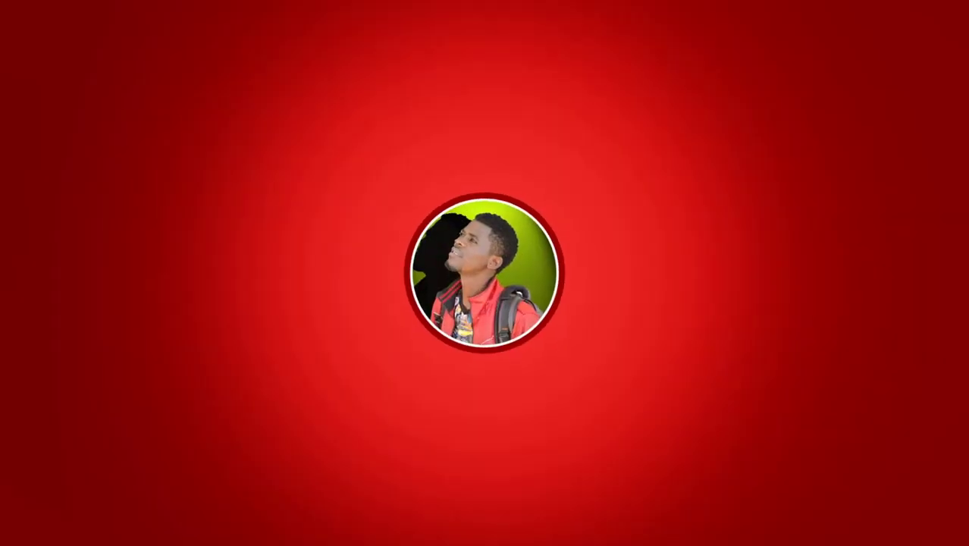